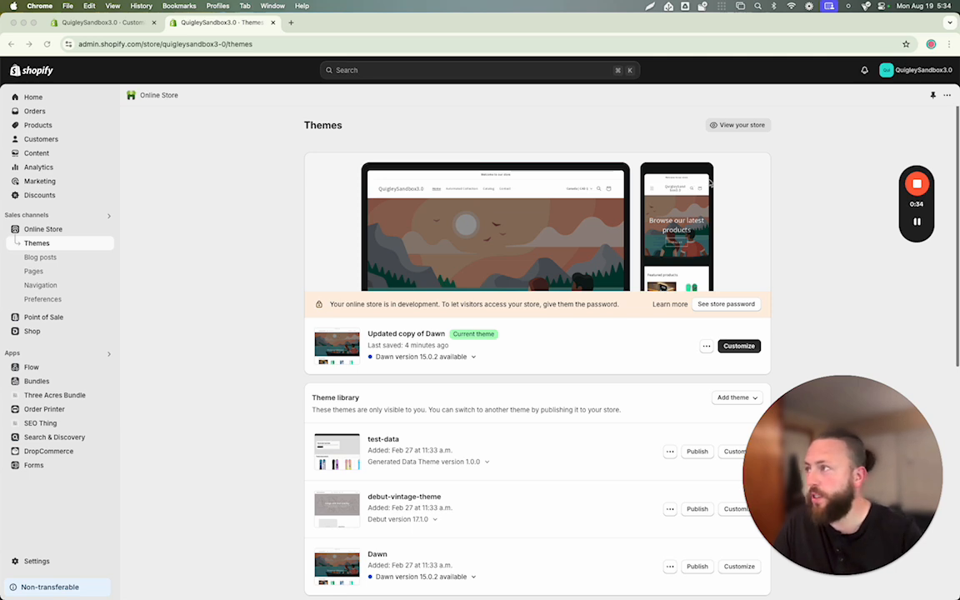
# - In the theme editor, open the AR-Powered Fitness Mirror product page from the home page's featured products
pyautogui.click(83, 23)
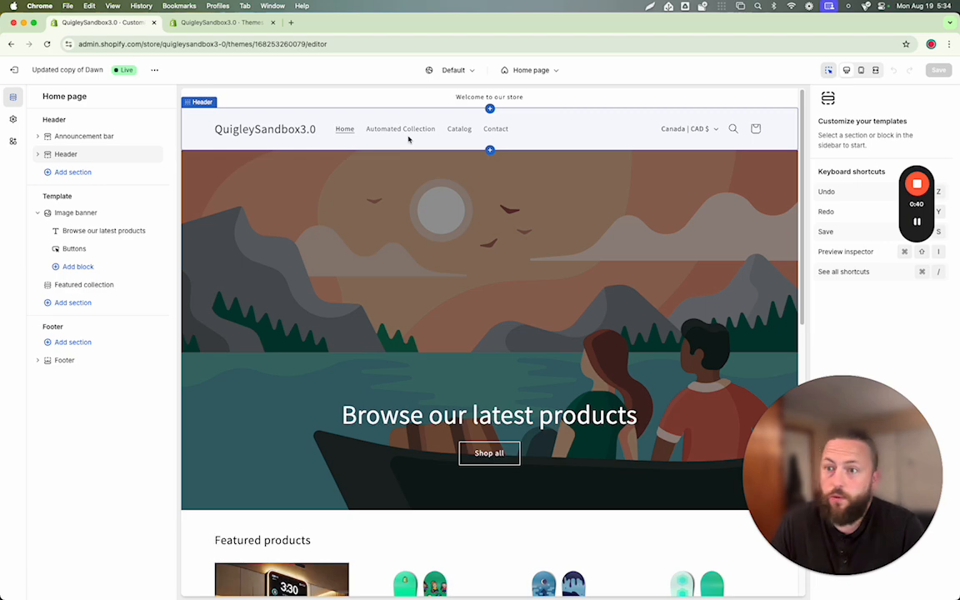
pyautogui.click(421, 132)
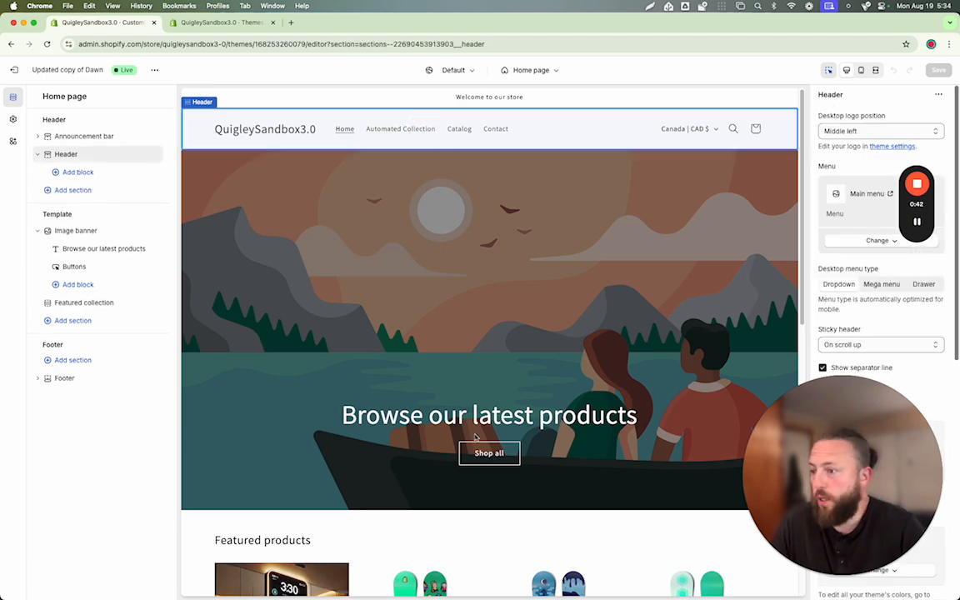
pyautogui.scroll(-3, 456, 455)
pyautogui.click(305, 443)
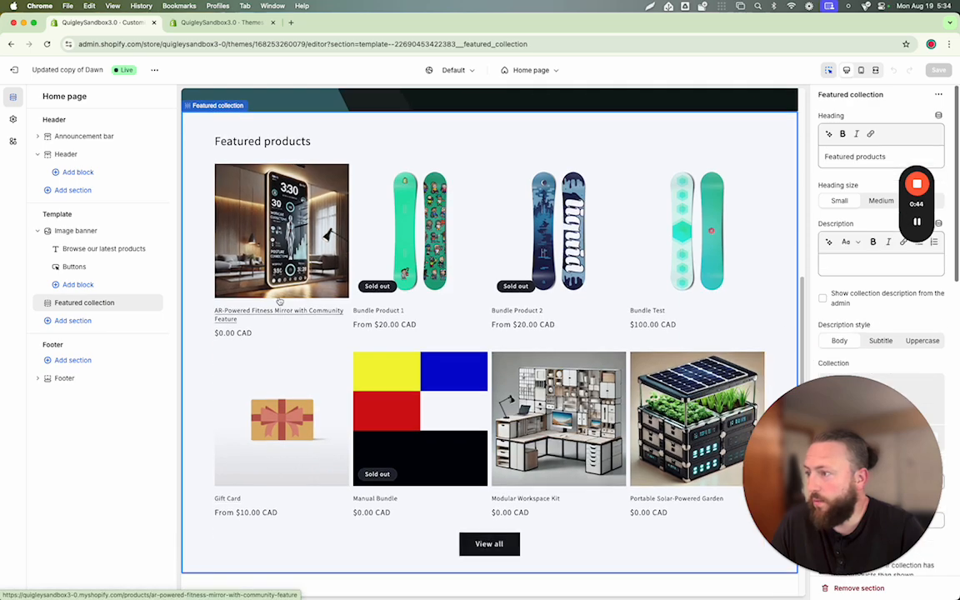
pyautogui.click(279, 300)
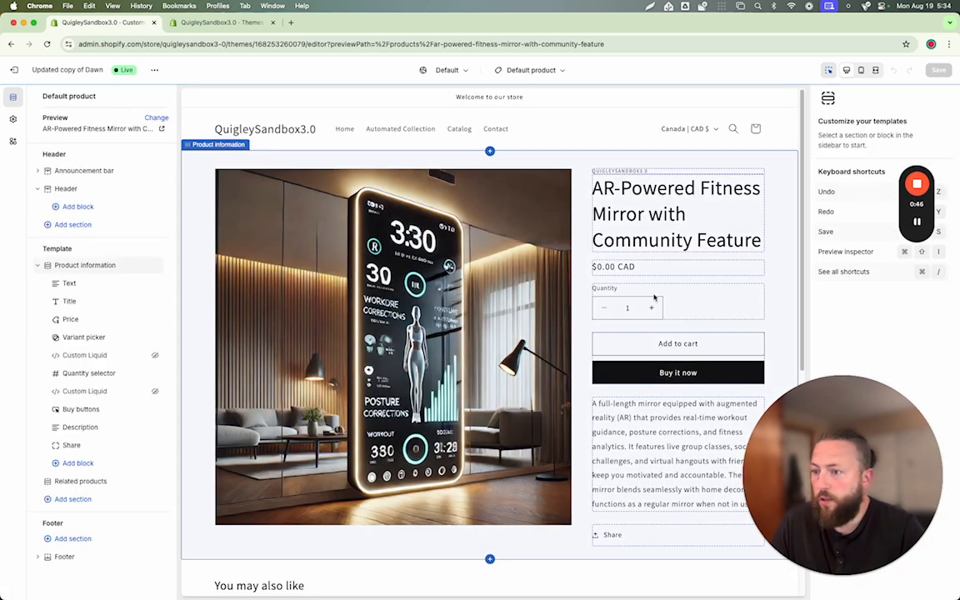
# - Add a Rich text section to the end of the default product template
pyautogui.scroll(-5, 638, 322)
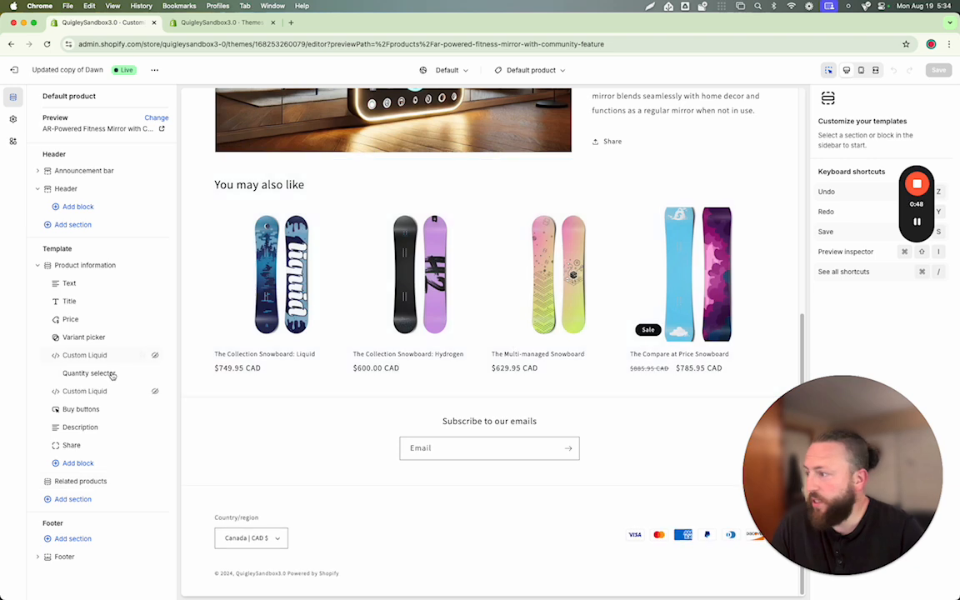
pyautogui.click(78, 499)
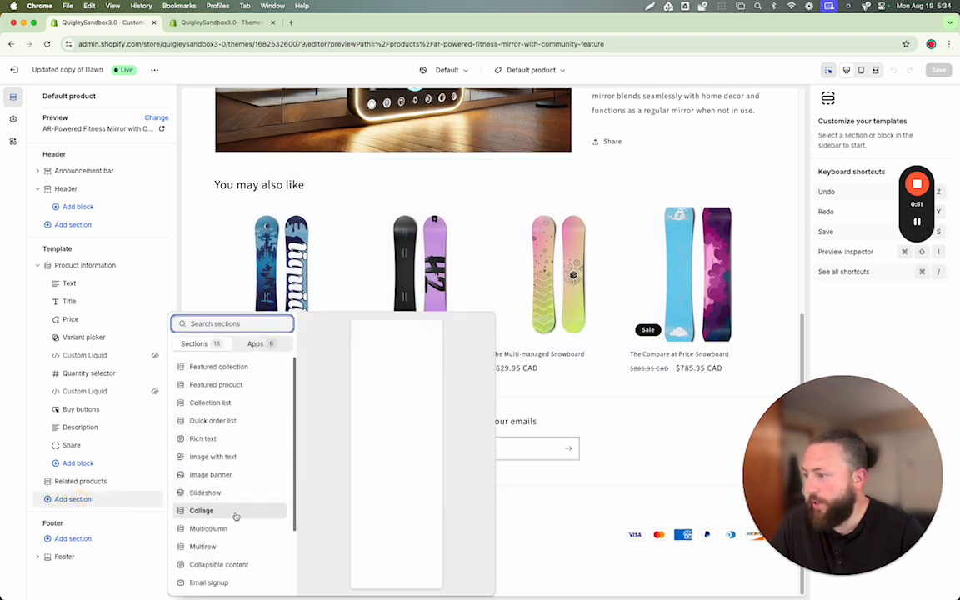
pyautogui.click(229, 438)
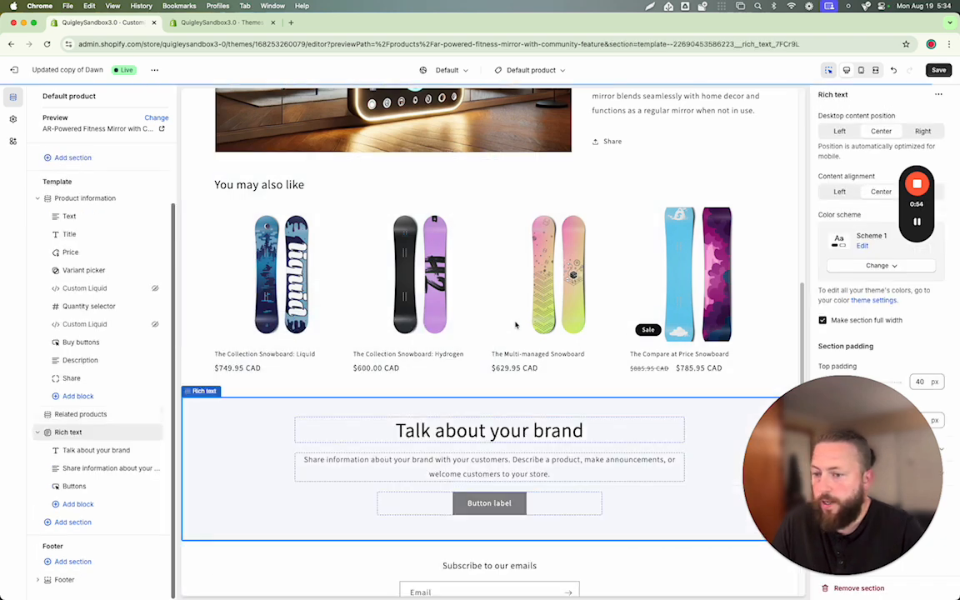
# - Examine the dynamic sources that can be connected to the Rich text section's heading
pyautogui.click(585, 406)
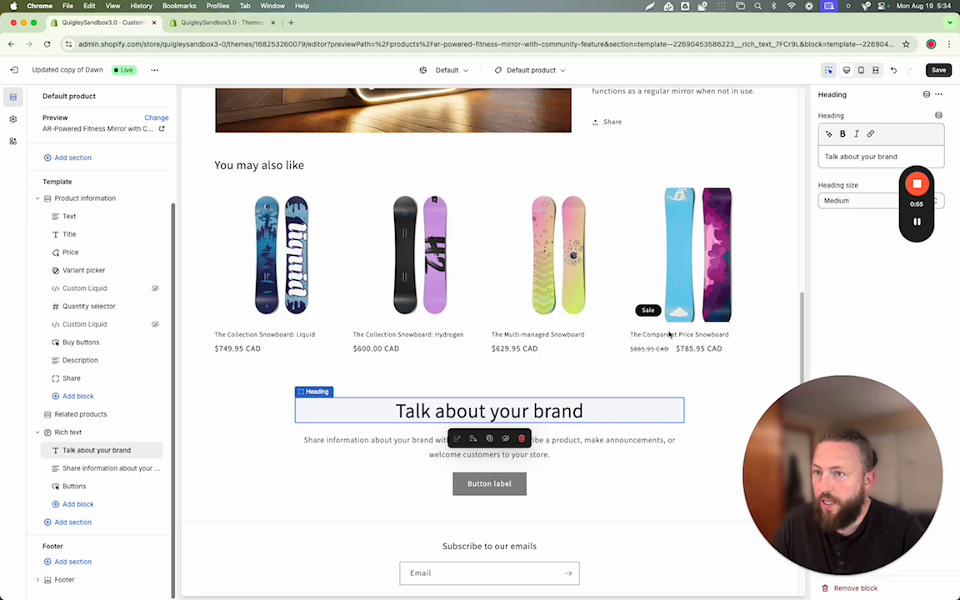
pyautogui.click(938, 115)
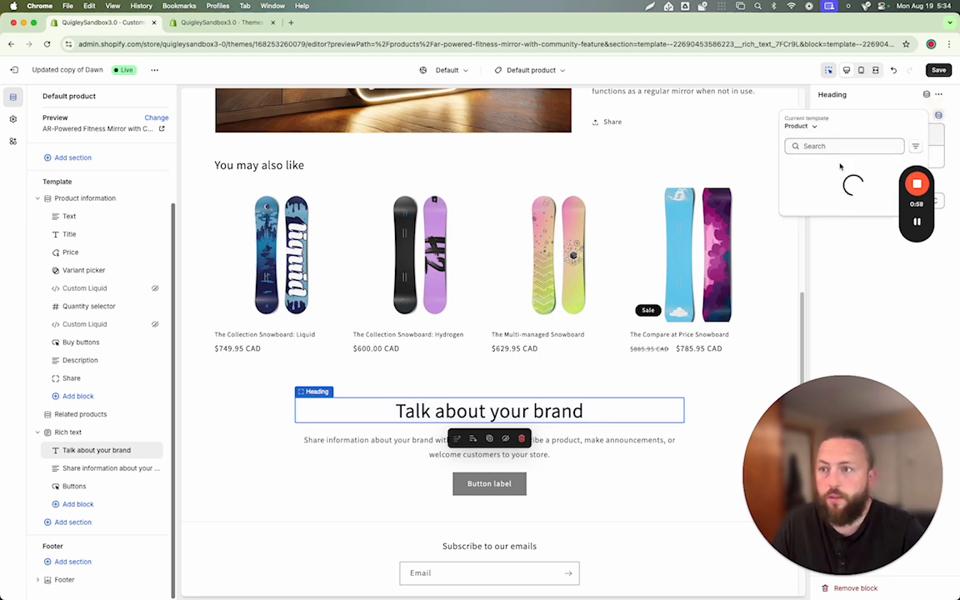
pyautogui.click(899, 103)
# - Add a Collapsible row block to the Product information section
pyautogui.scroll(3, 552, 267)
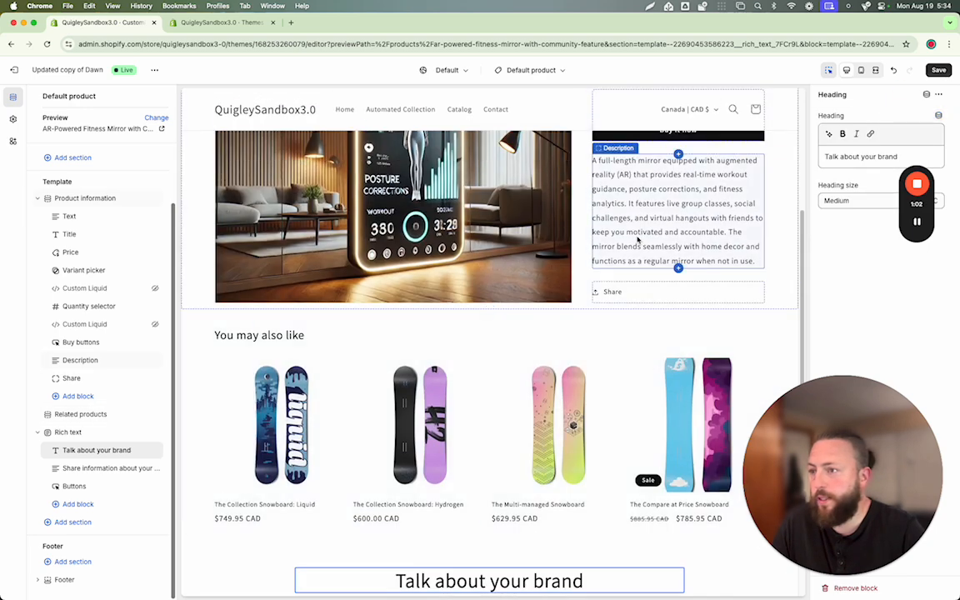
pyautogui.click(83, 396)
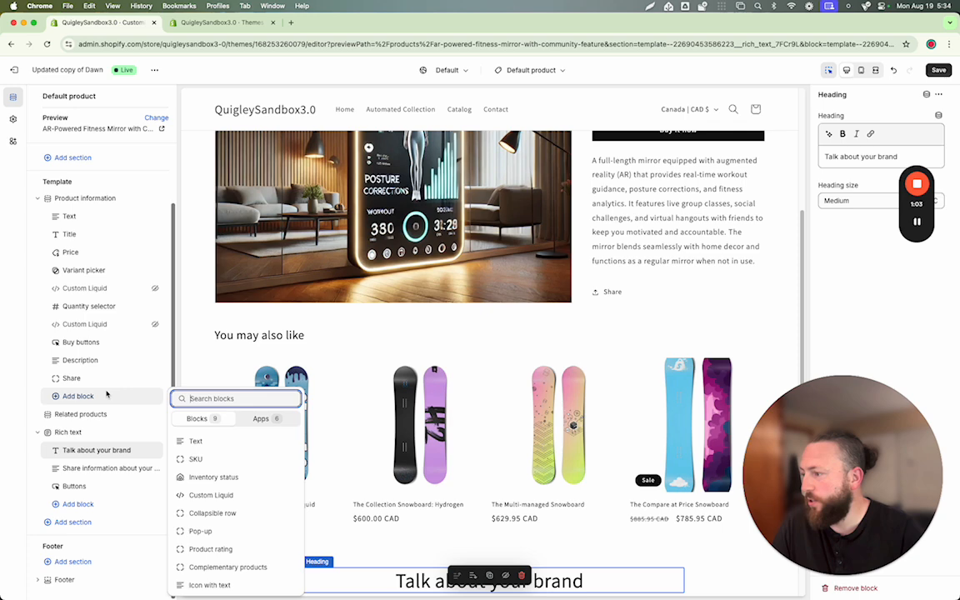
pyautogui.click(237, 513)
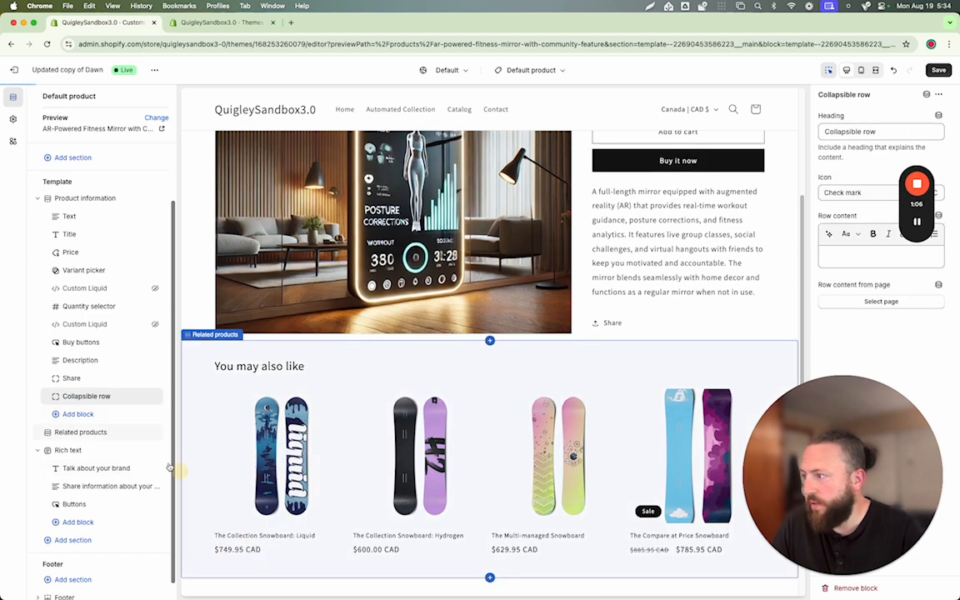
pyautogui.scroll(-3, 658, 416)
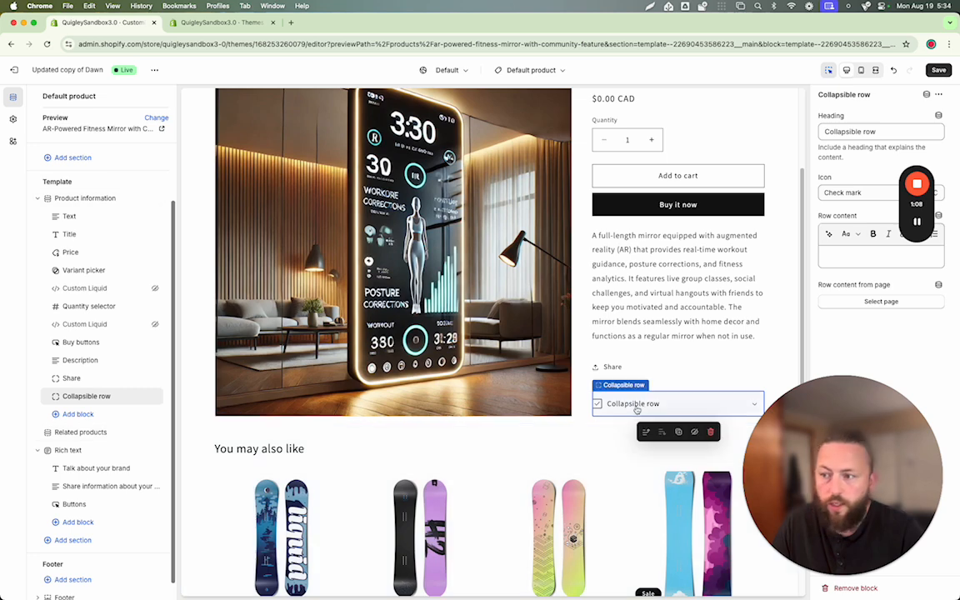
# - Set the collapsible row's heading to "Specs" and save the product template
pyautogui.click(842, 132)
pyautogui.press('super+a')
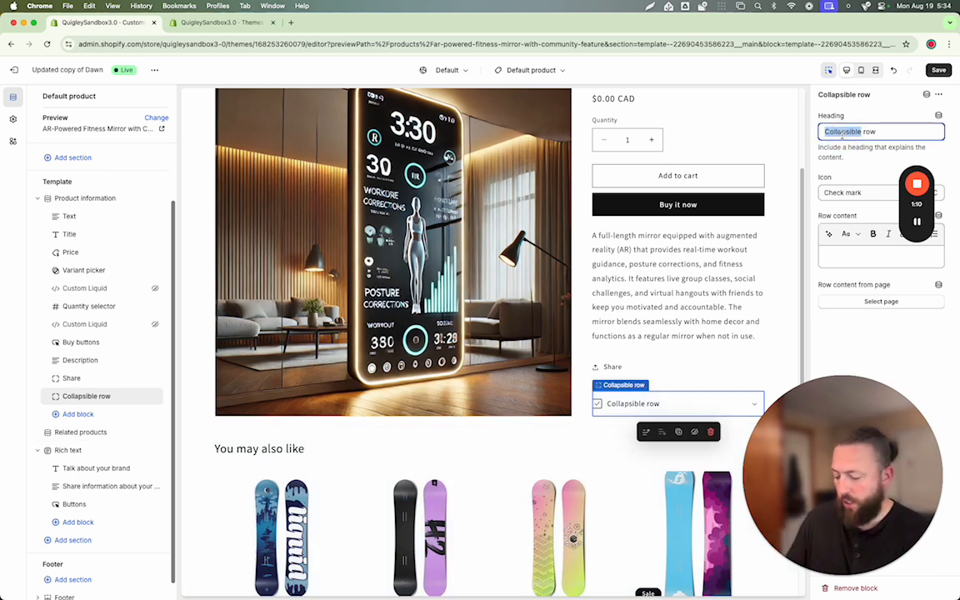
pyautogui.write('Specs')
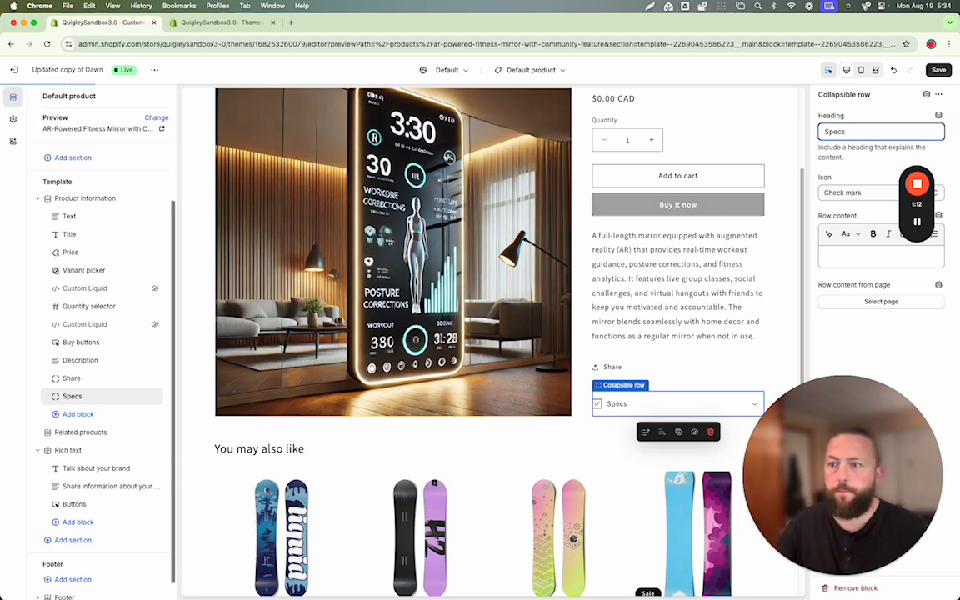
pyautogui.click(877, 252)
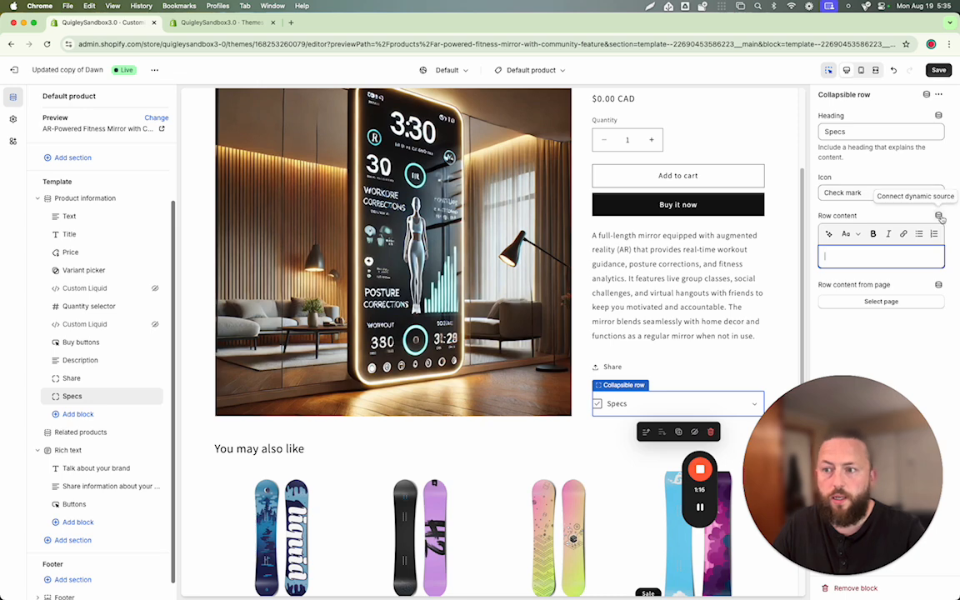
pyautogui.scroll(-2, 727, 379)
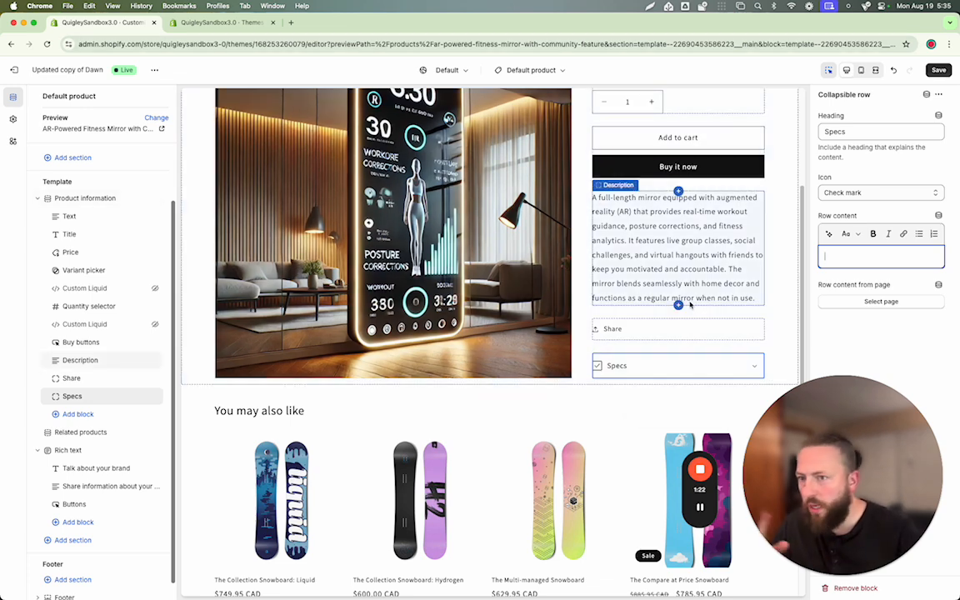
pyautogui.click(938, 70)
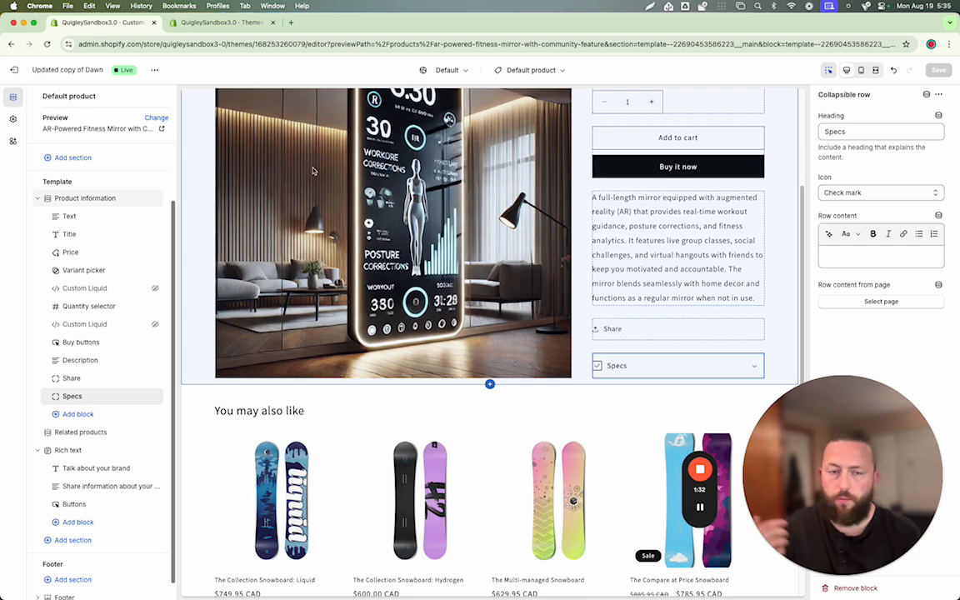
# - In the store admin, open the product metafield definitions in the custom data settings
pyautogui.click(229, 28)
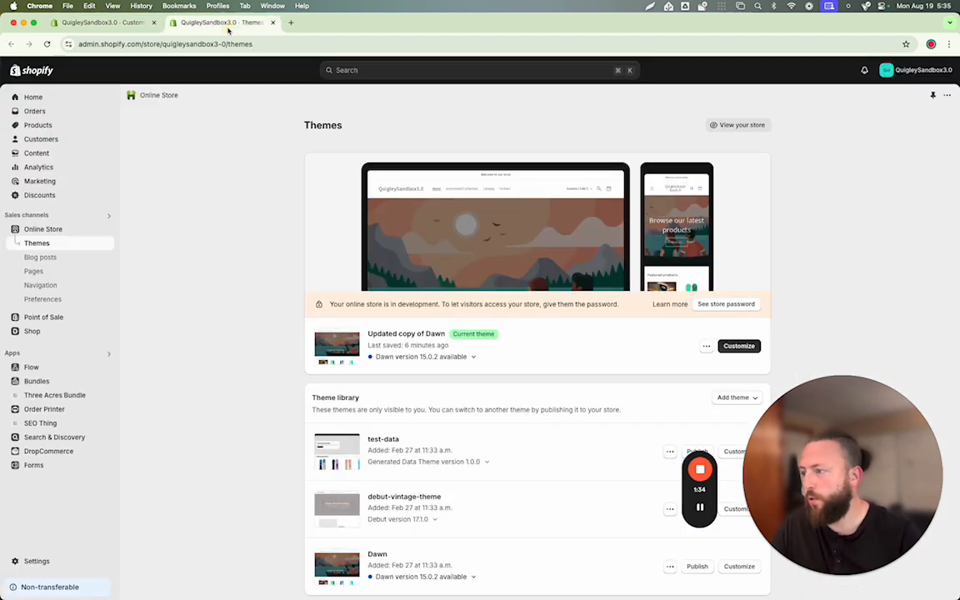
pyautogui.click(37, 560)
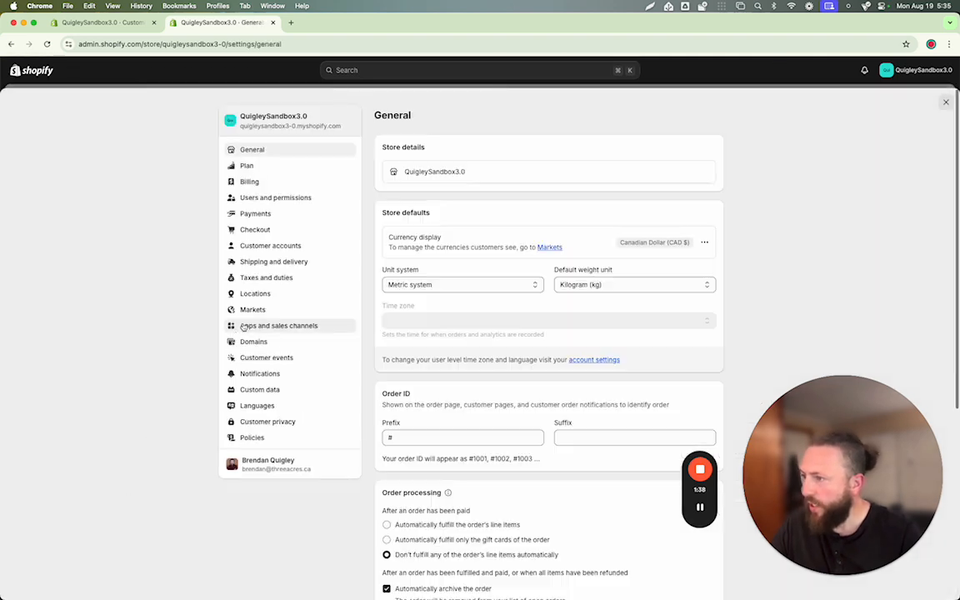
pyautogui.click(275, 390)
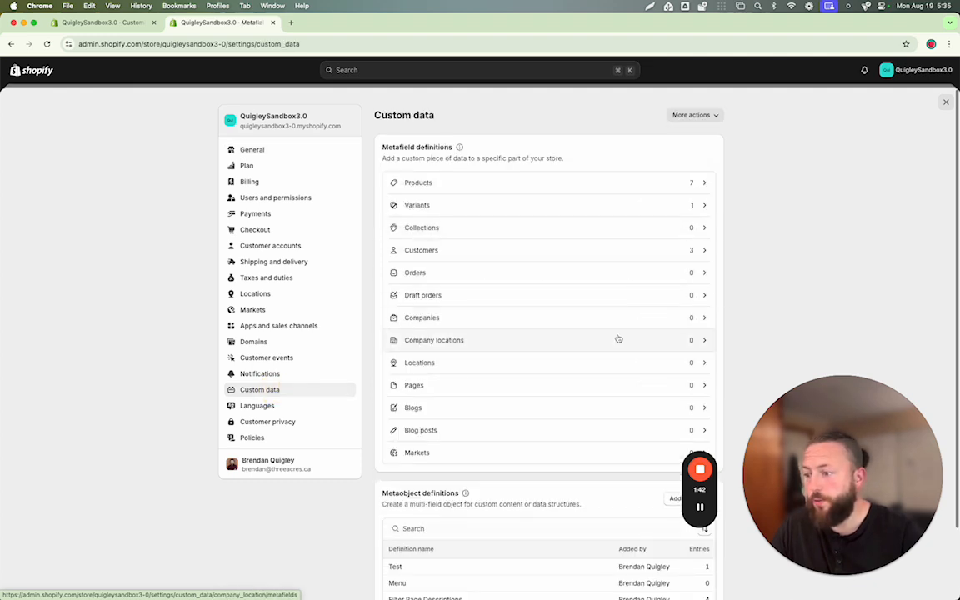
pyautogui.scroll(-1, 617, 338)
pyautogui.scroll(1, 617, 338)
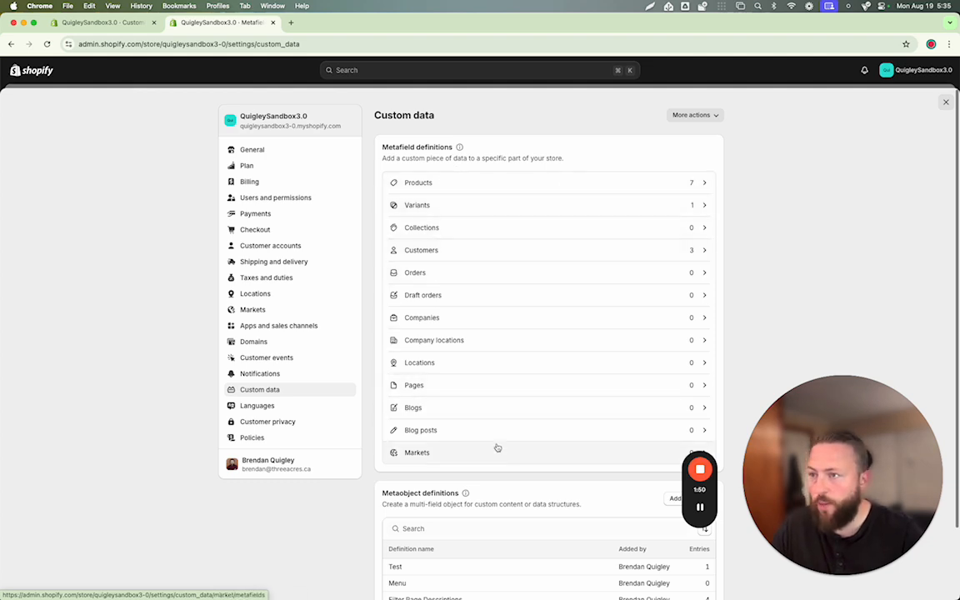
pyautogui.click(452, 190)
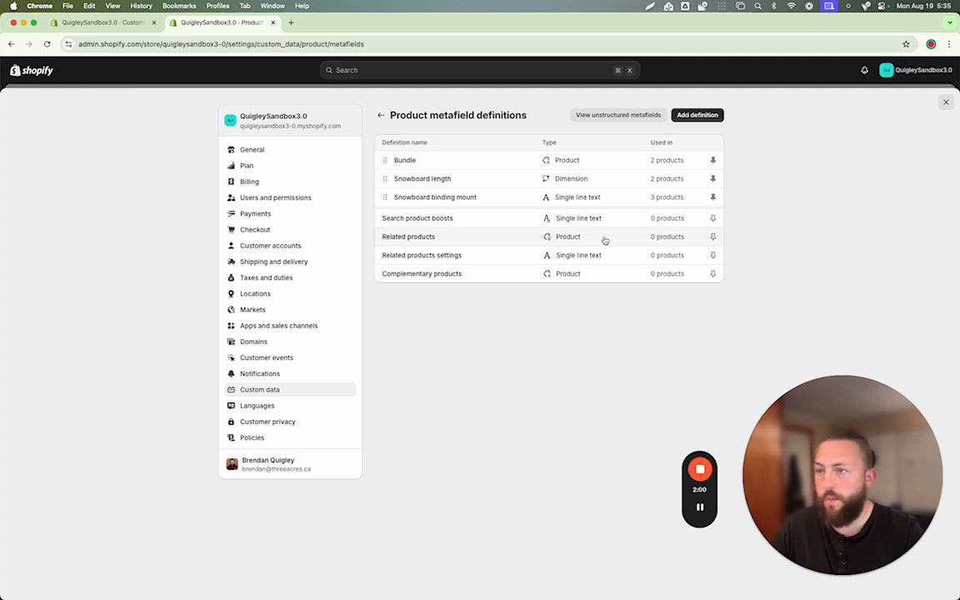
# - Start a new product metafield definition named "Specs" with the description "L X W X H"
pyautogui.click(697, 114)
pyautogui.click(499, 164)
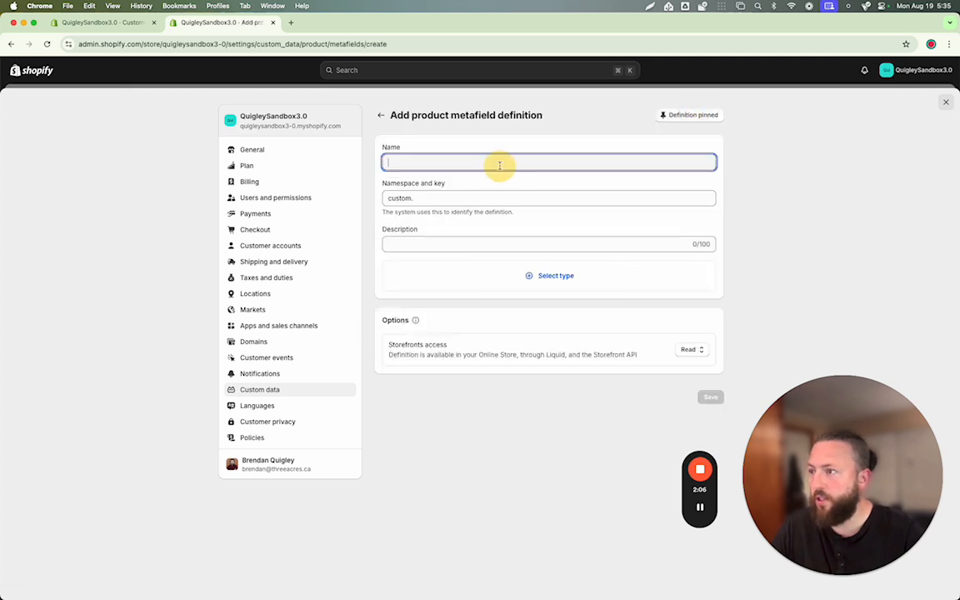
pyautogui.write('Specs')
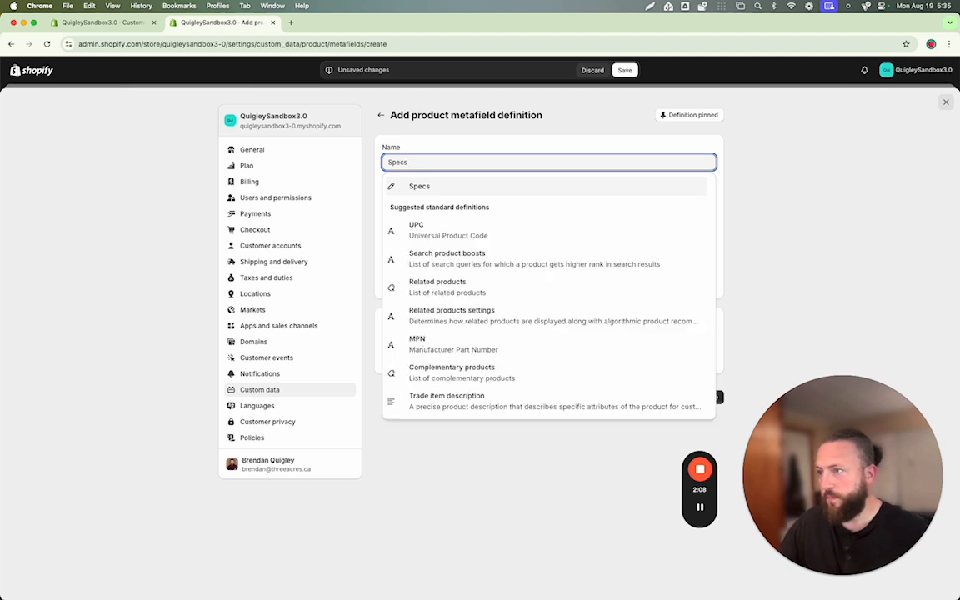
pyautogui.click(456, 187)
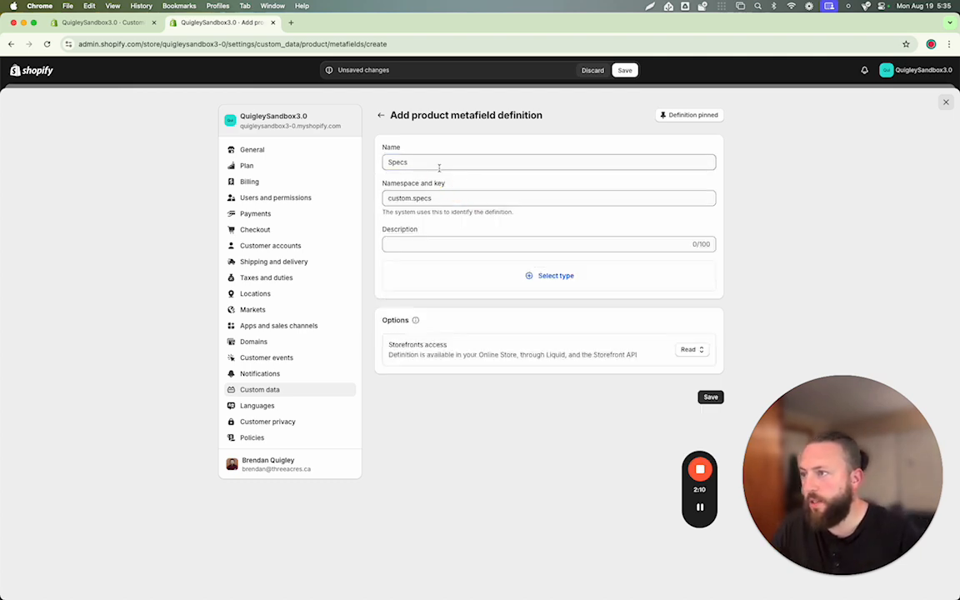
pyautogui.moveTo(388, 183); pyautogui.dragTo(454, 184)
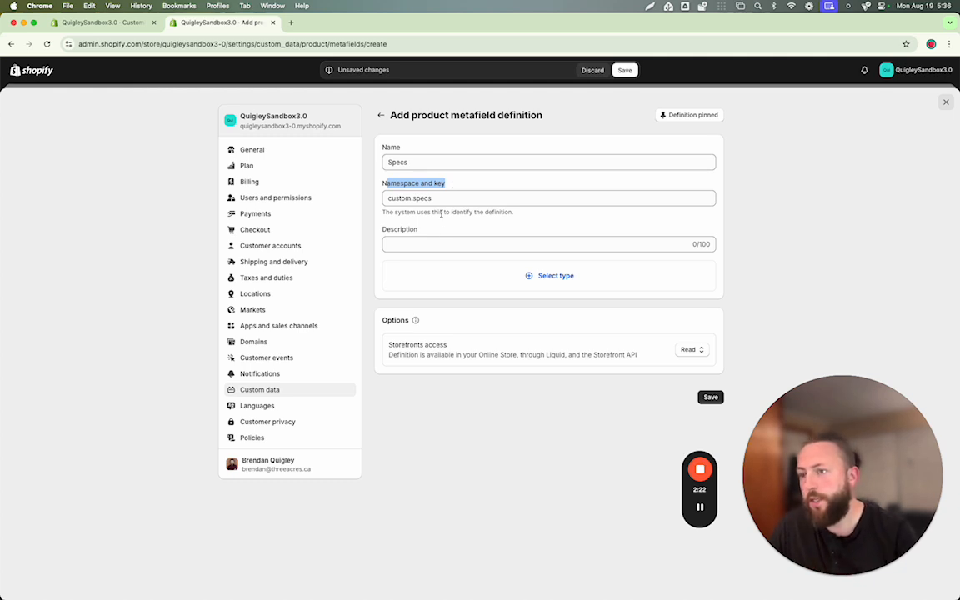
pyautogui.click(428, 243)
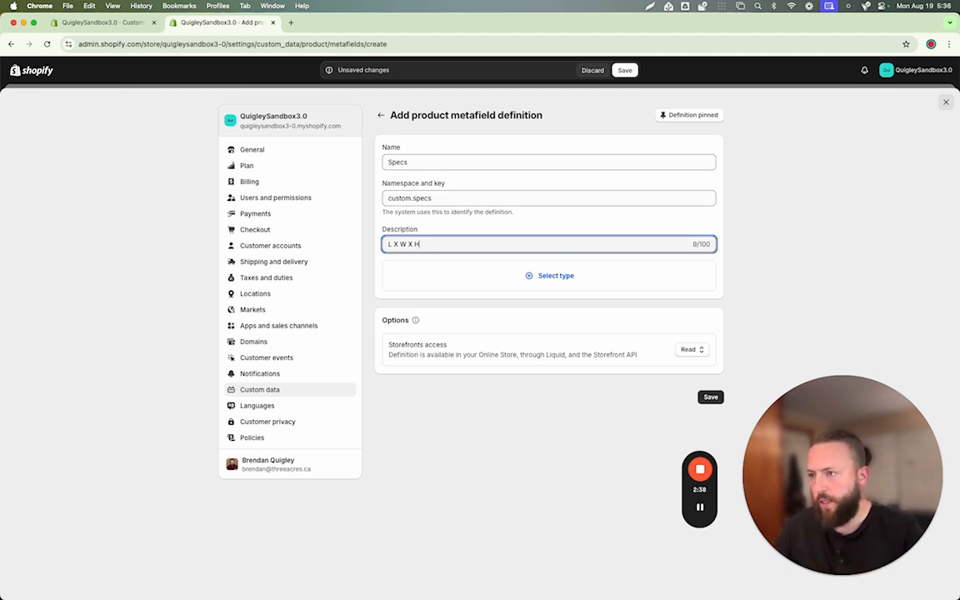
# - Choose Single line text as the content type for the Specs metafield definition
pyautogui.click(537, 279)
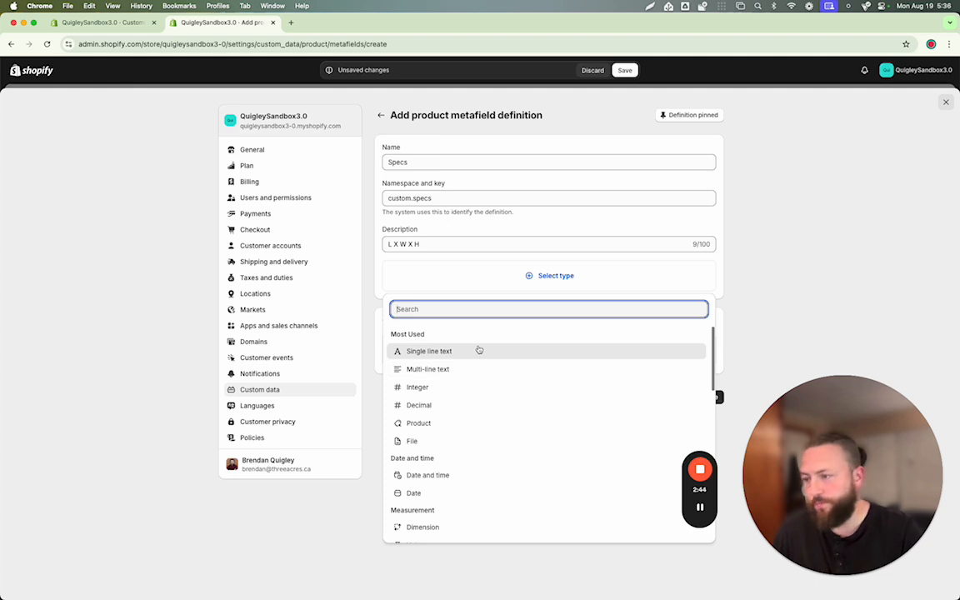
pyautogui.scroll(-1, 458, 447)
pyautogui.scroll(-3, 457, 447)
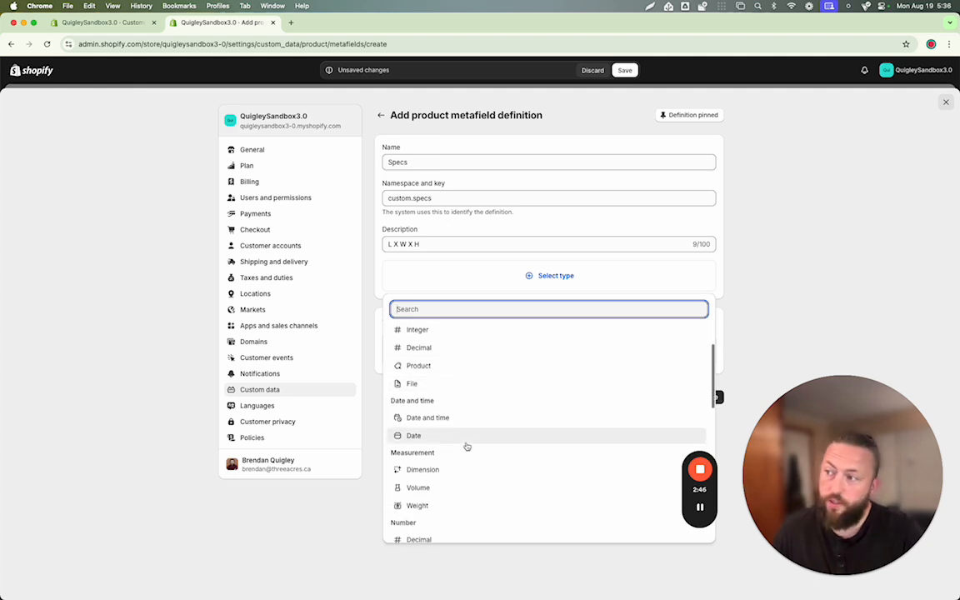
pyautogui.scroll(4, 467, 446)
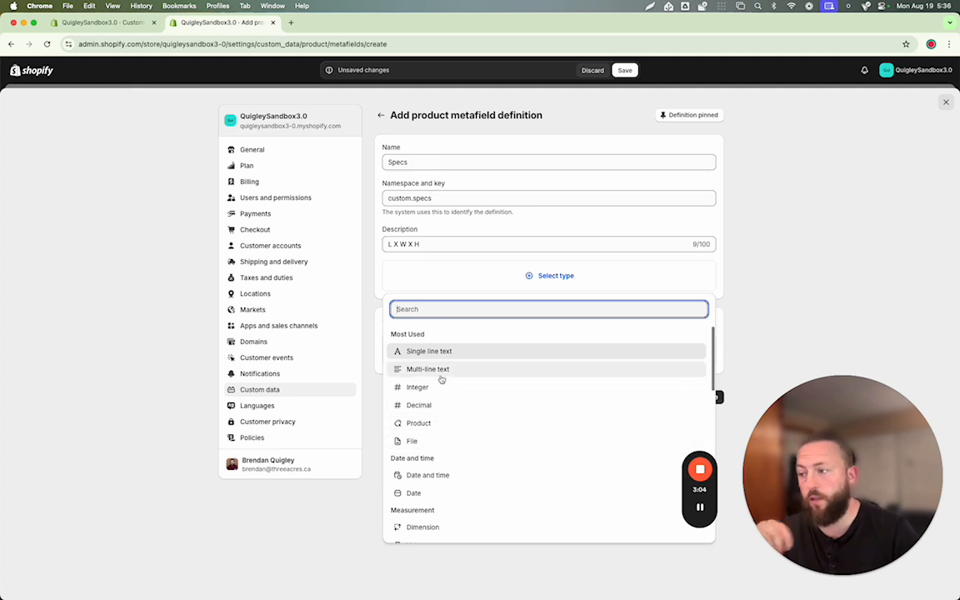
pyautogui.scroll(-1, 450, 438)
pyautogui.scroll(-6, 451, 438)
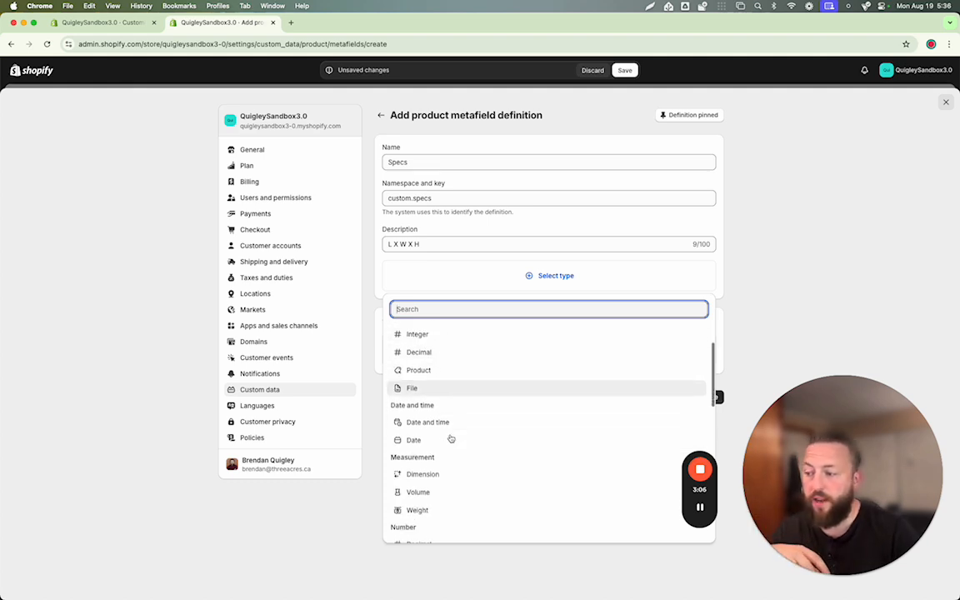
pyautogui.scroll(-5, 451, 439)
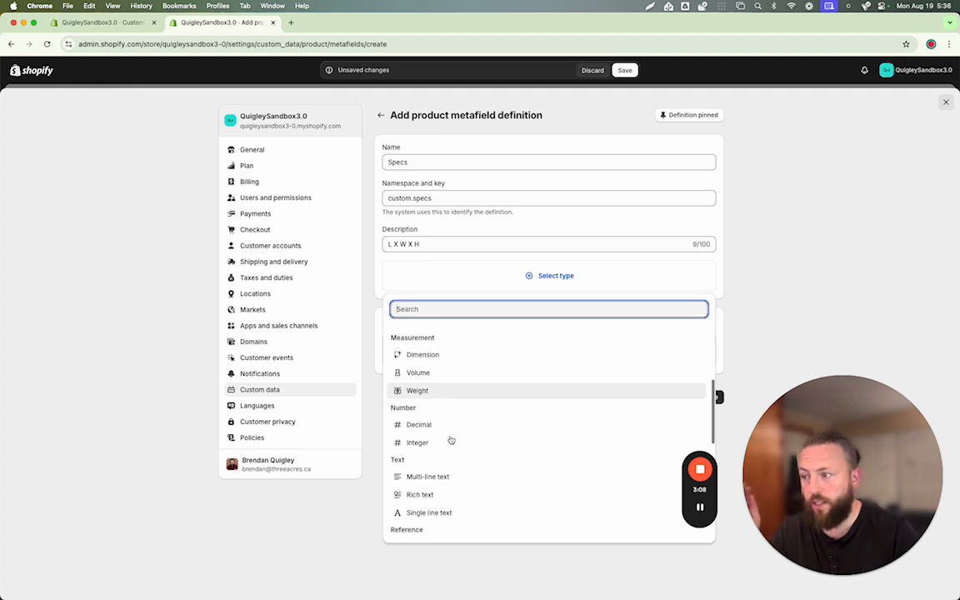
pyautogui.scroll(-5, 452, 445)
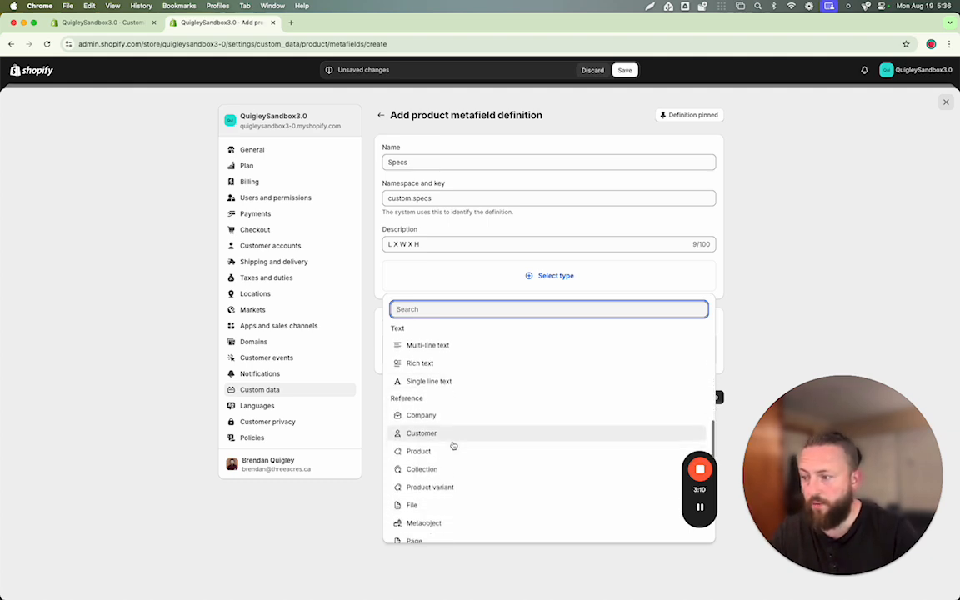
pyautogui.scroll(-2, 454, 454)
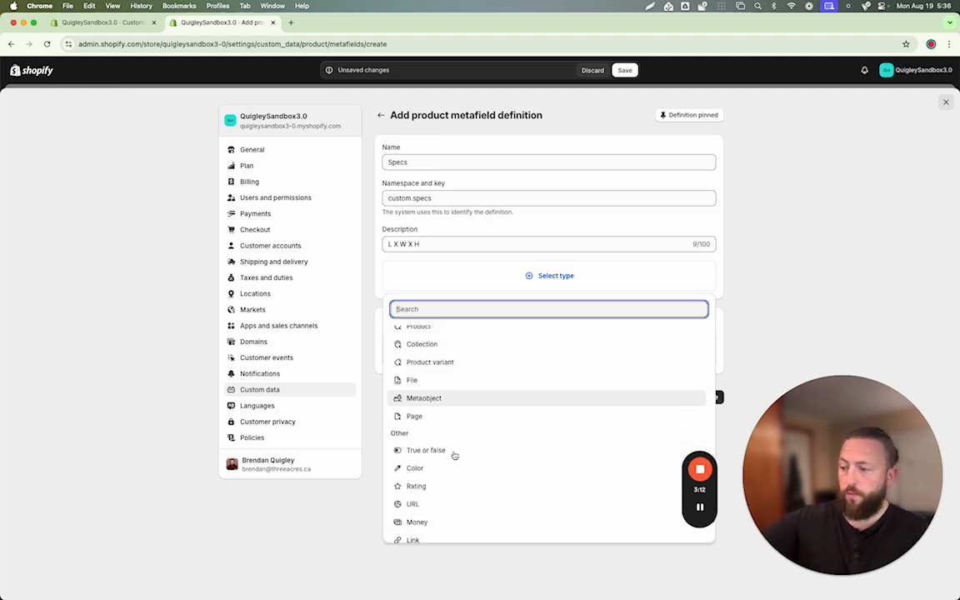
pyautogui.scroll(-3, 454, 461)
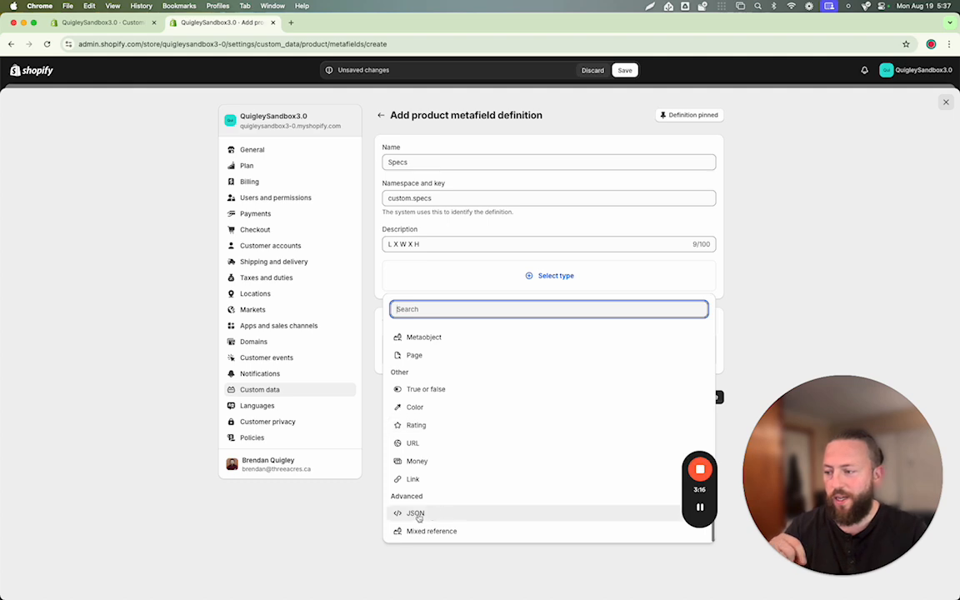
pyautogui.scroll(8, 451, 517)
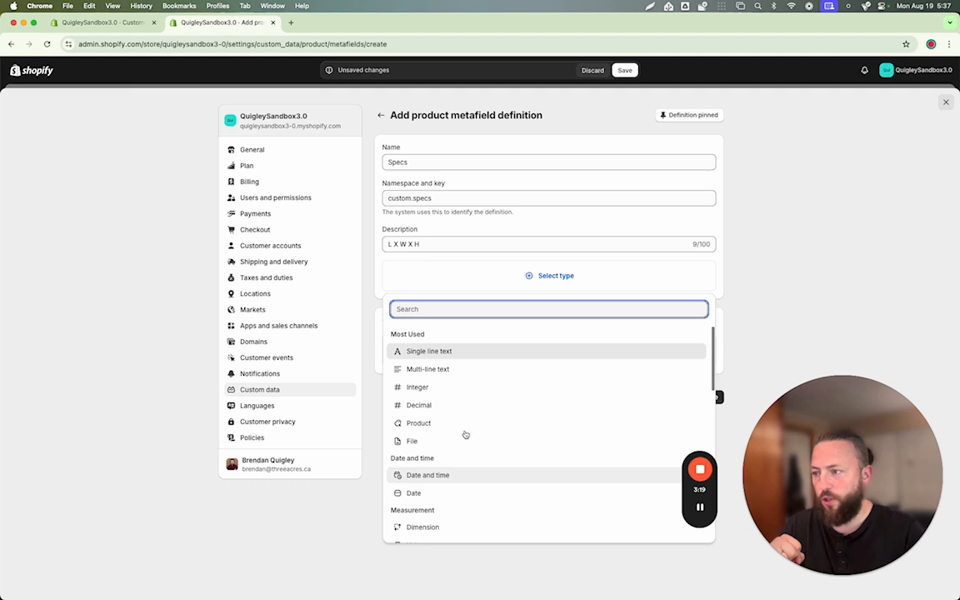
pyautogui.click(416, 351)
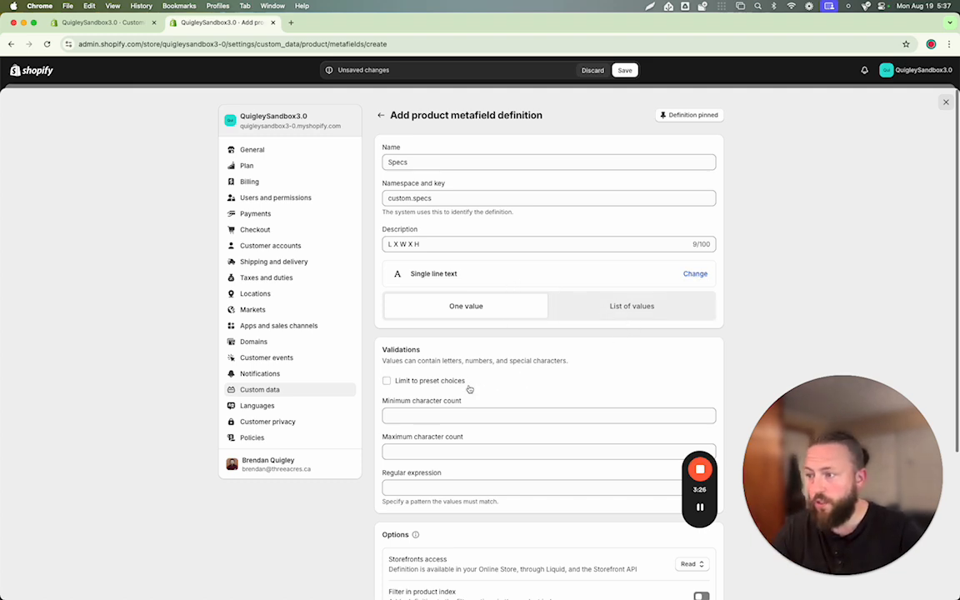
# - Review the definition's validations and options, leave them unset, and save the Specs metafield definition
pyautogui.scroll(-3, 449, 389)
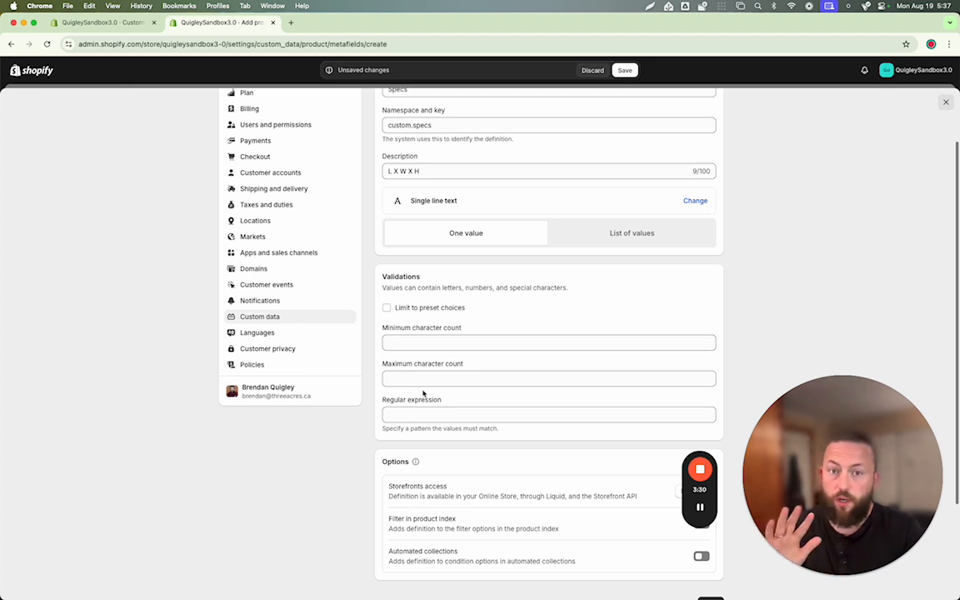
pyautogui.scroll(1, 454, 381)
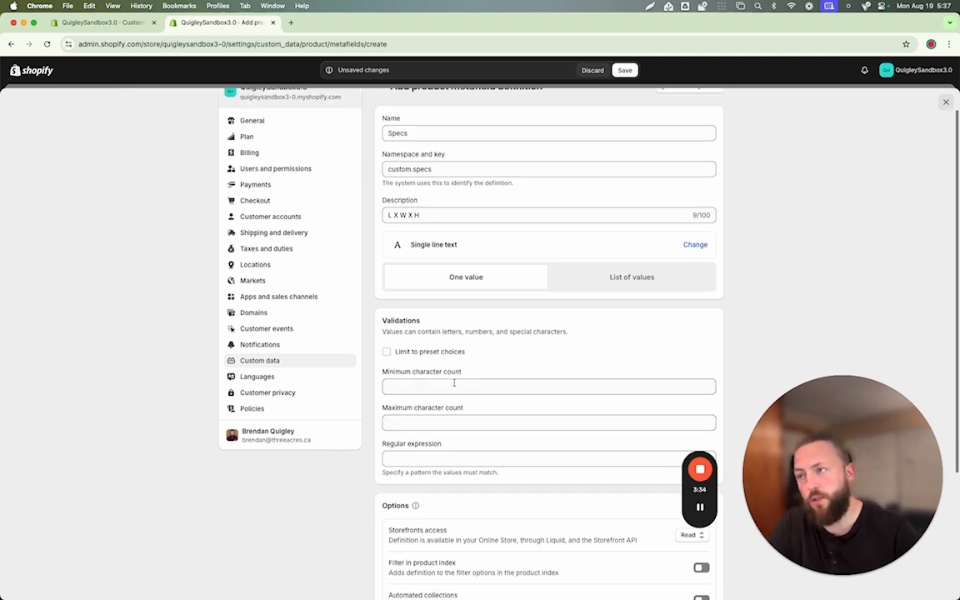
pyautogui.scroll(1, 454, 382)
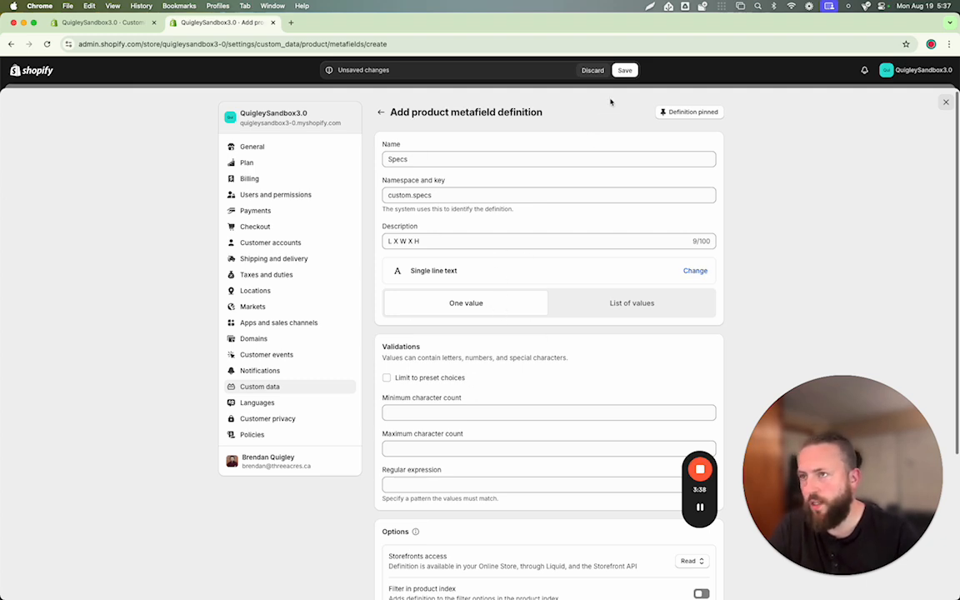
pyautogui.click(624, 70)
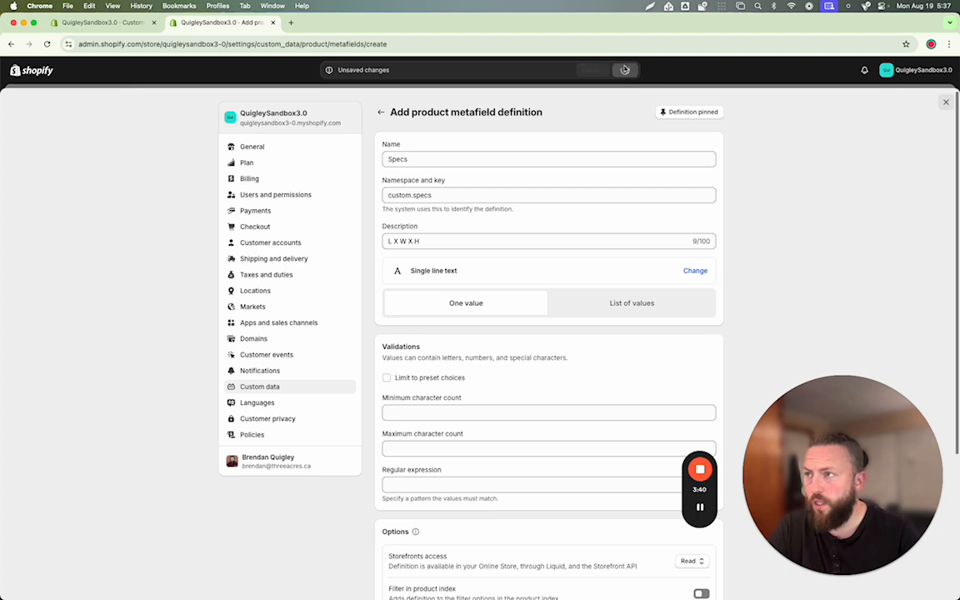
# - Leave the settings and open the product "AR-Powered Fitness Mirror with Community Feature" from the product list
pyautogui.click(946, 102)
pyautogui.click(66, 123)
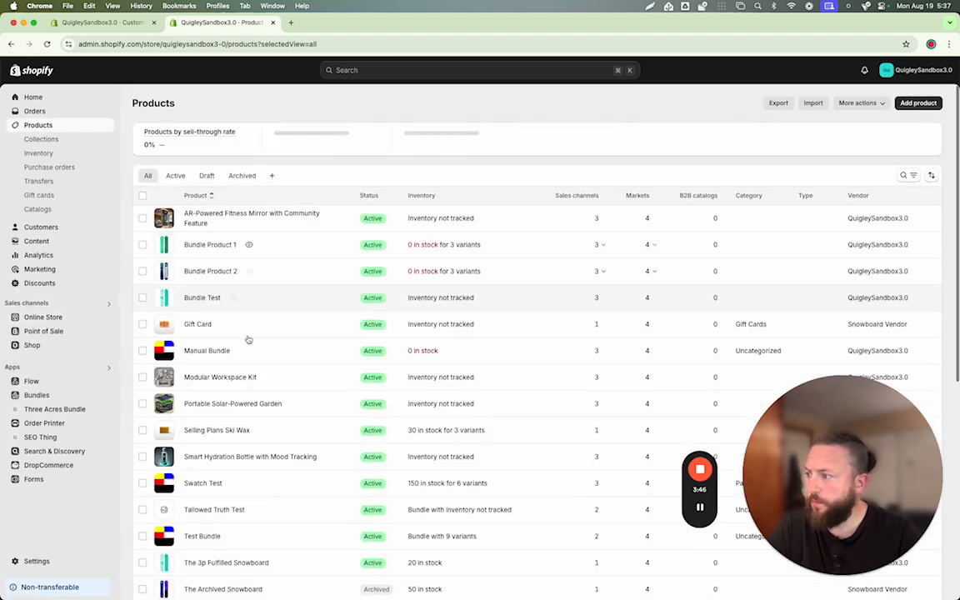
pyautogui.click(107, 21)
pyautogui.click(218, 22)
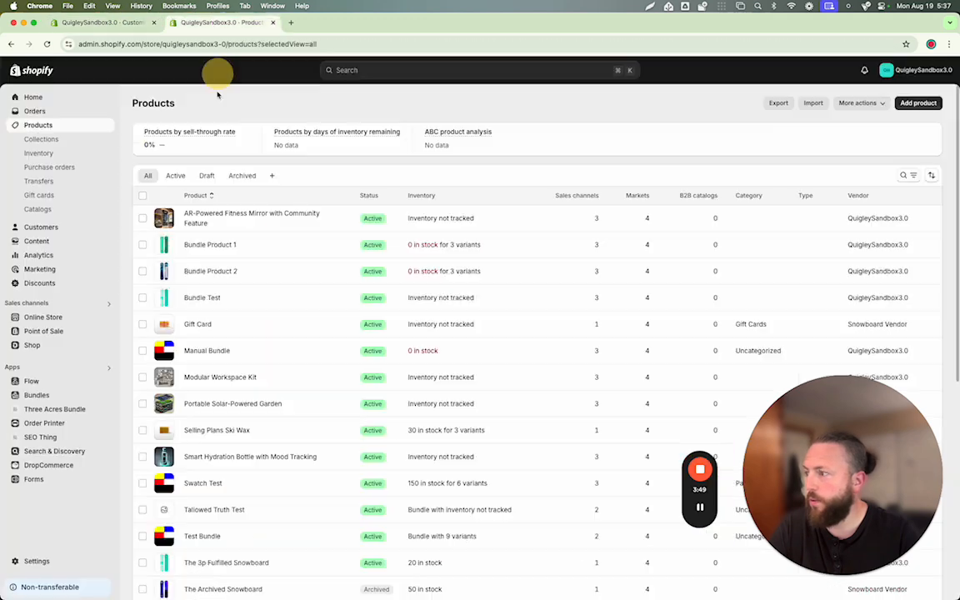
pyautogui.click(206, 222)
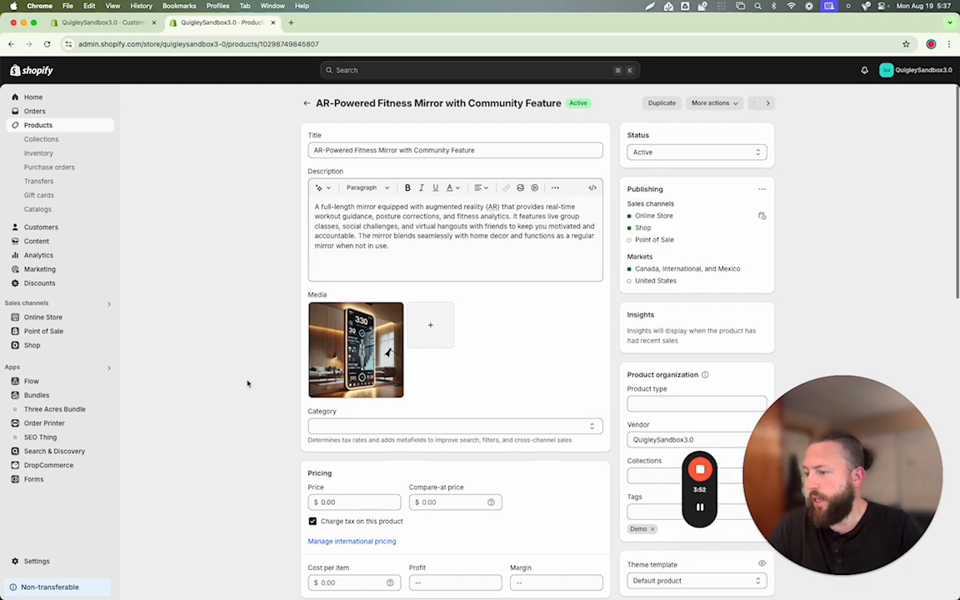
# - Set the product's Specs metafield to "100' x 50' x 10'" and save the product
pyautogui.scroll(-10, 248, 384)
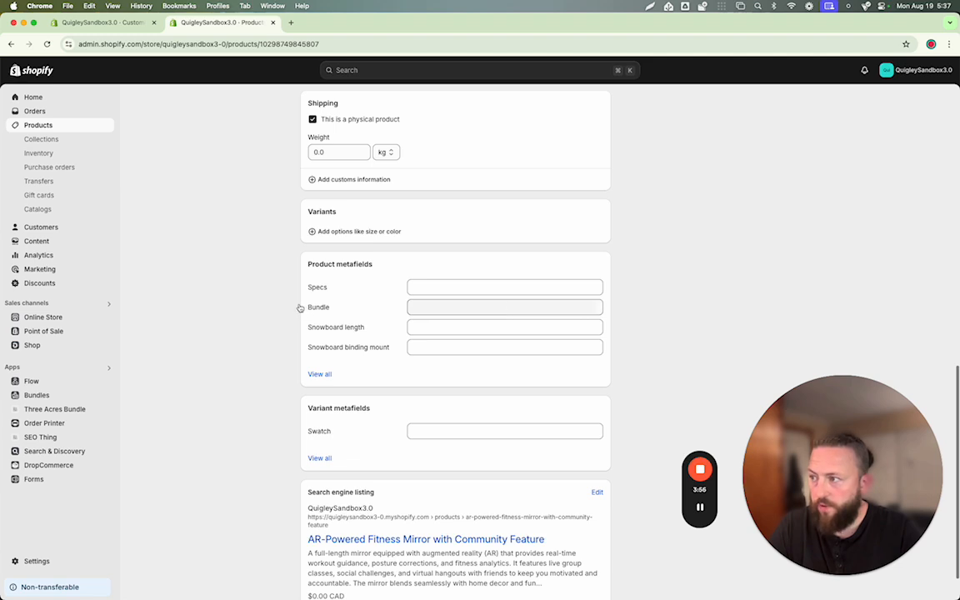
pyautogui.click(336, 292)
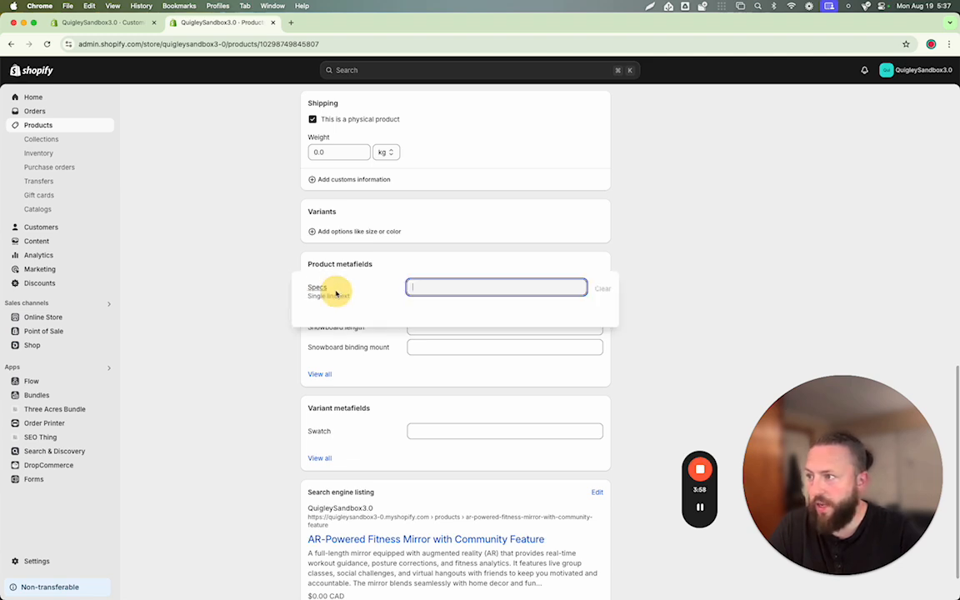
pyautogui.click(446, 286)
pyautogui.write('10')
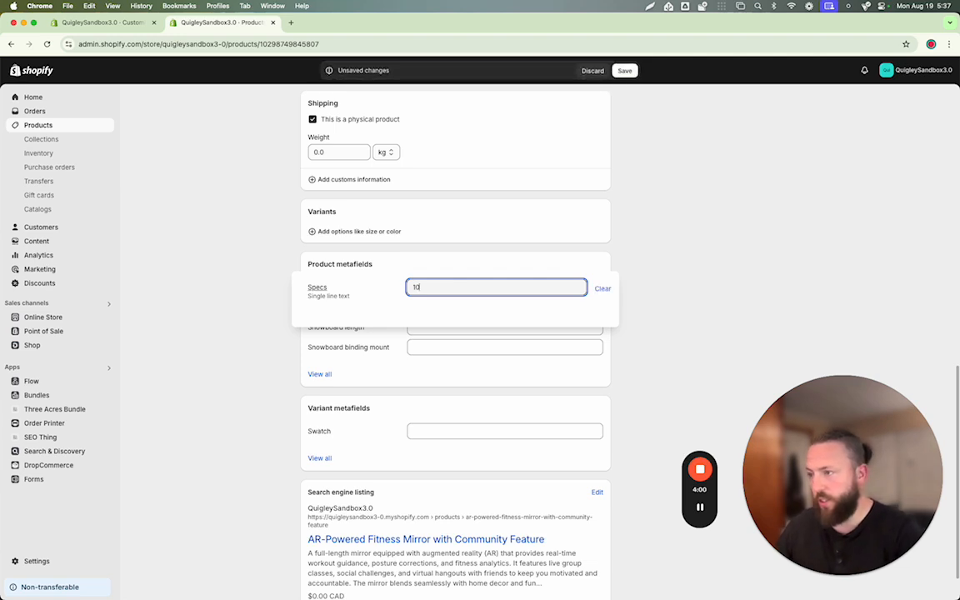
pyautogui.write("0' x 50' x 10'")
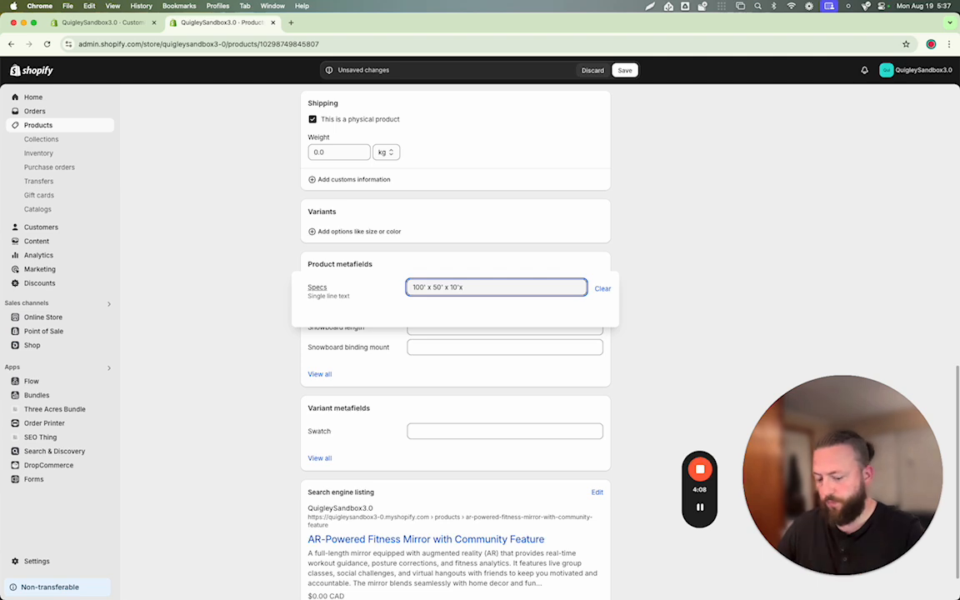
pyautogui.click(624, 70)
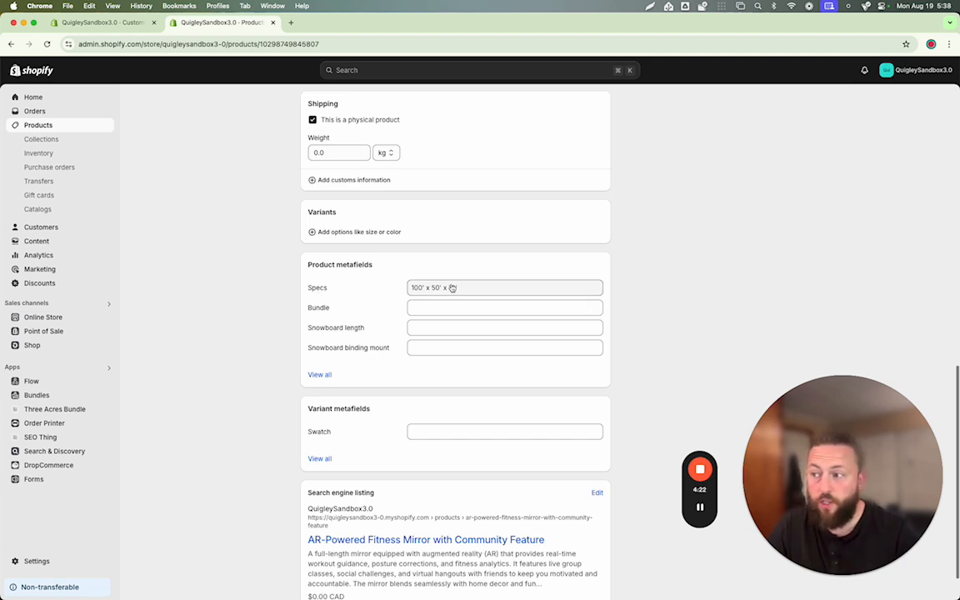
# - In the reloaded theme editor, connect the Specs collapsible row's content to the product's Specs metafield and check the expanded row in the preview
pyautogui.click(103, 23)
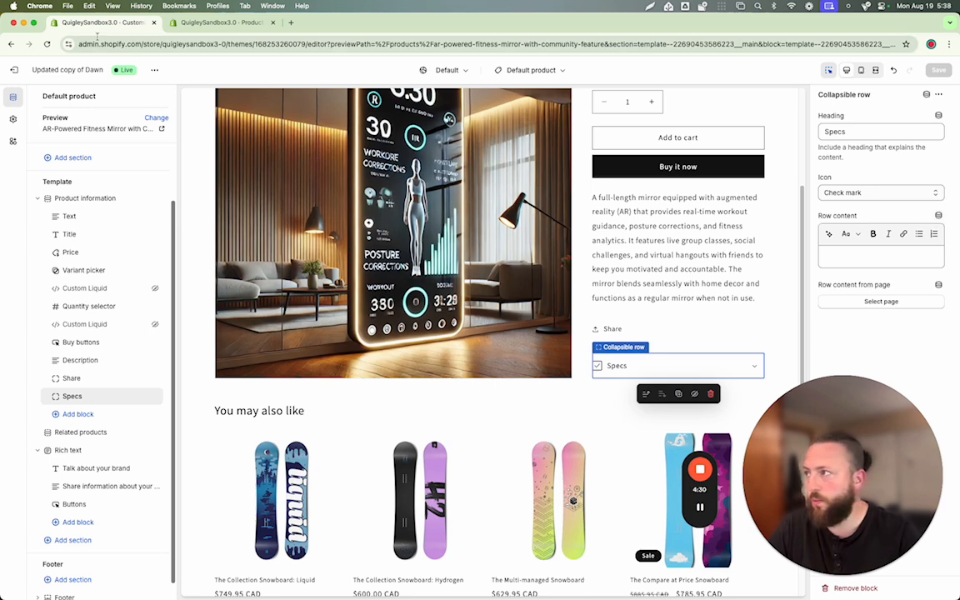
pyautogui.click(48, 44)
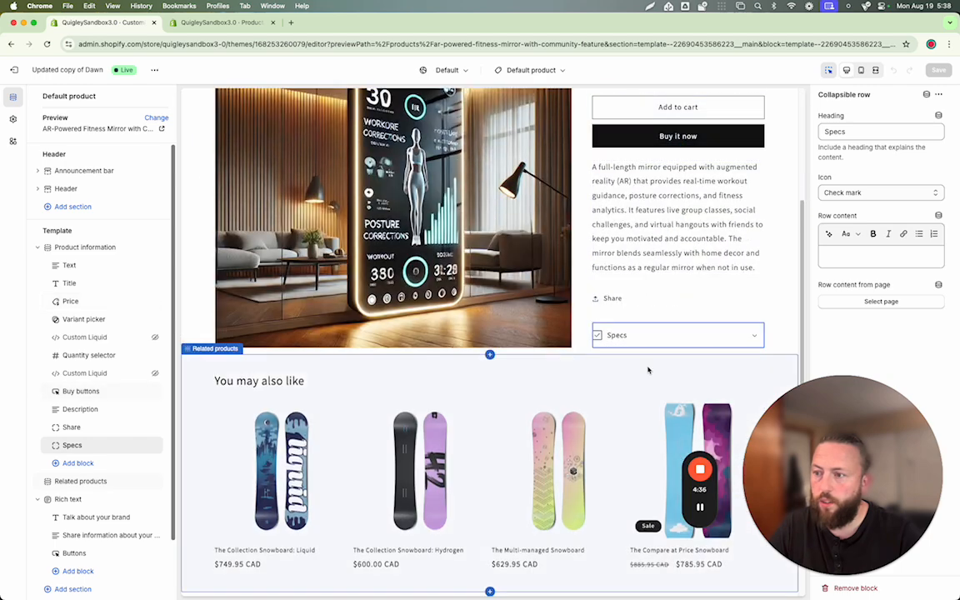
pyautogui.click(658, 333)
pyautogui.click(846, 258)
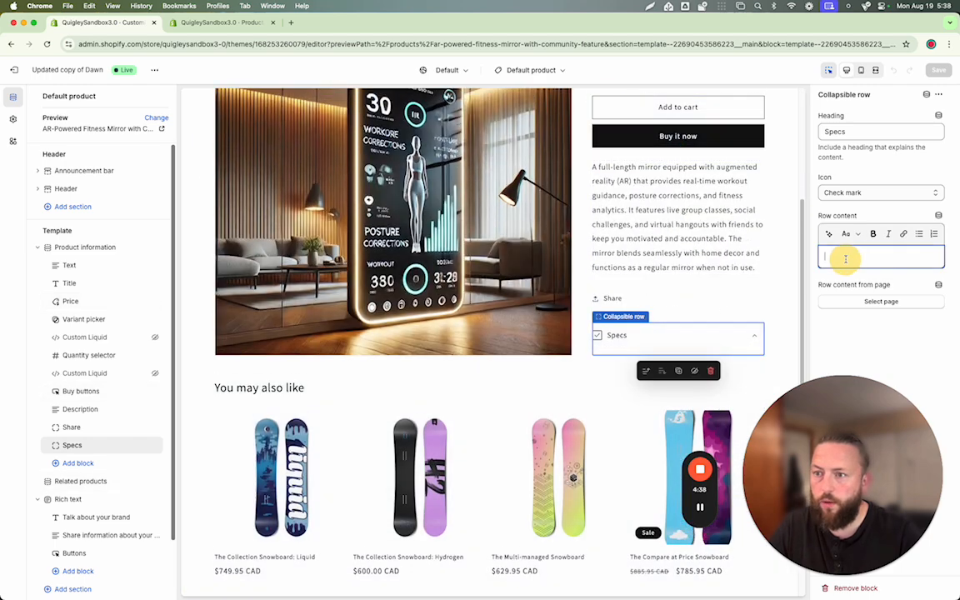
pyautogui.click(938, 215)
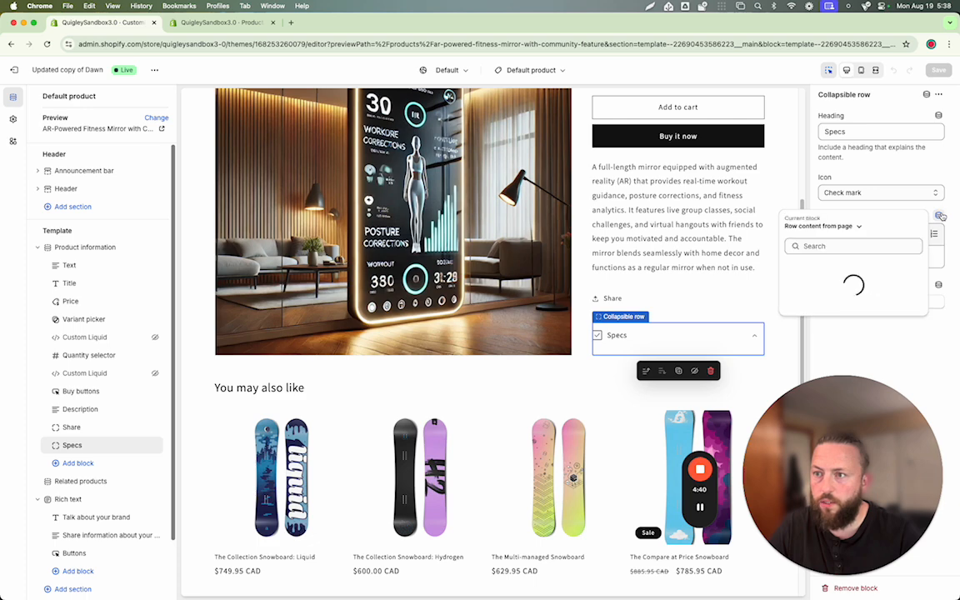
pyautogui.click(823, 226)
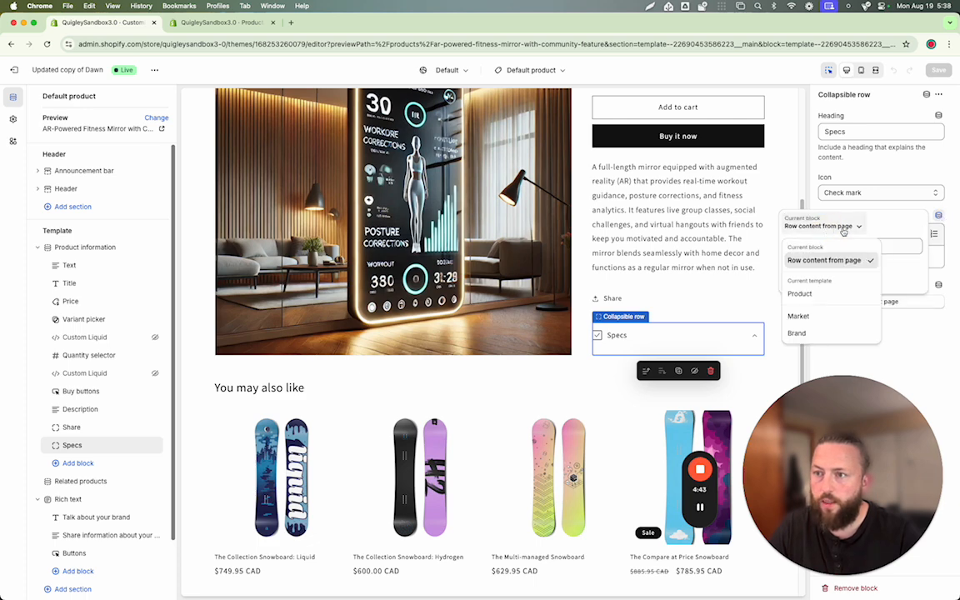
pyautogui.click(803, 294)
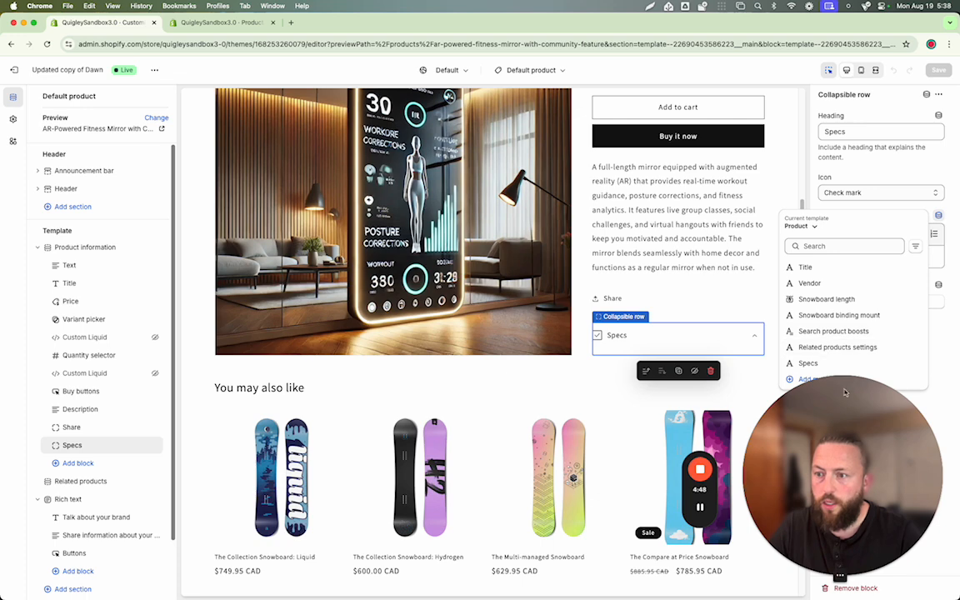
pyautogui.click(810, 364)
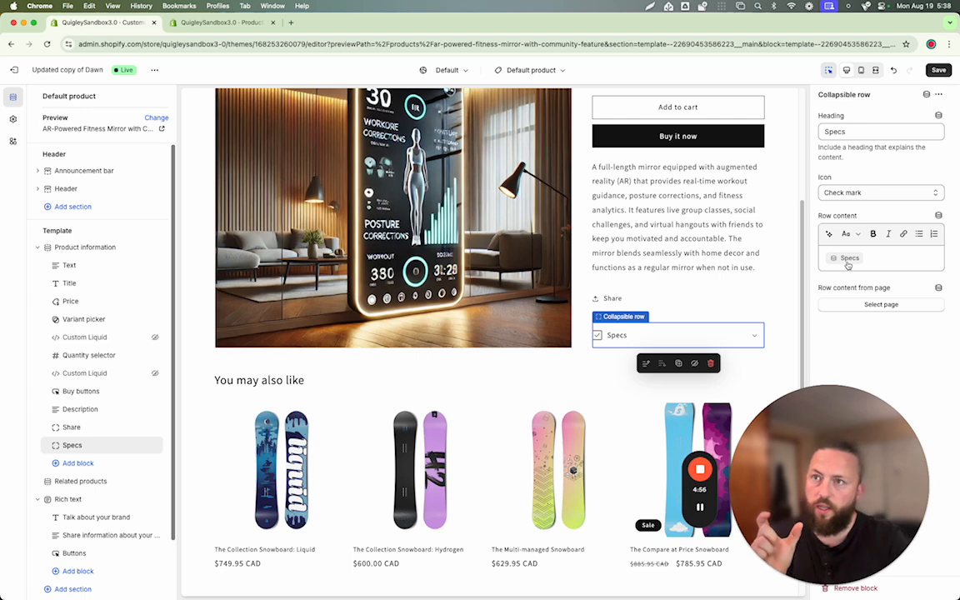
pyautogui.click(754, 334)
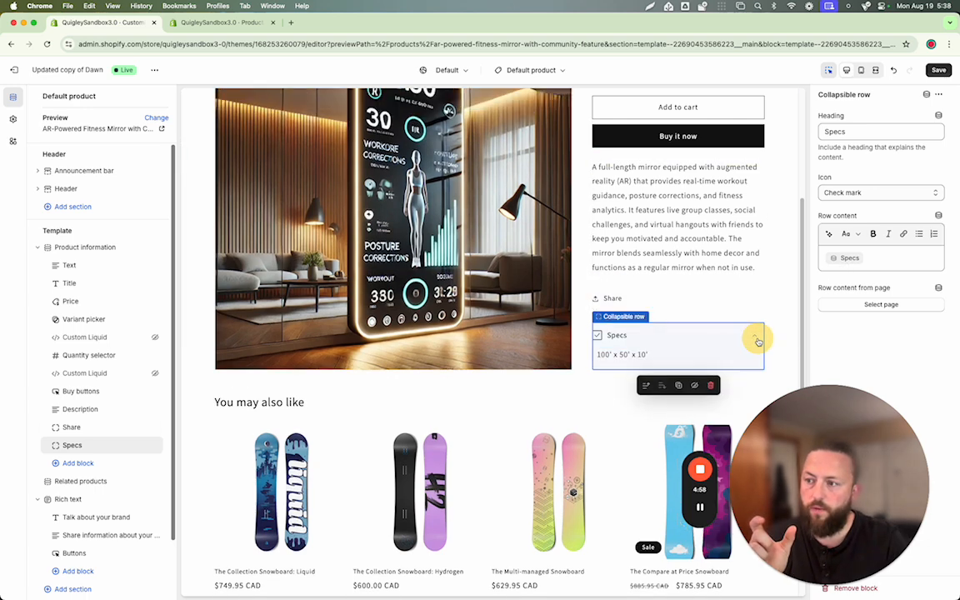
pyautogui.moveTo(598, 358); pyautogui.dragTo(663, 355)
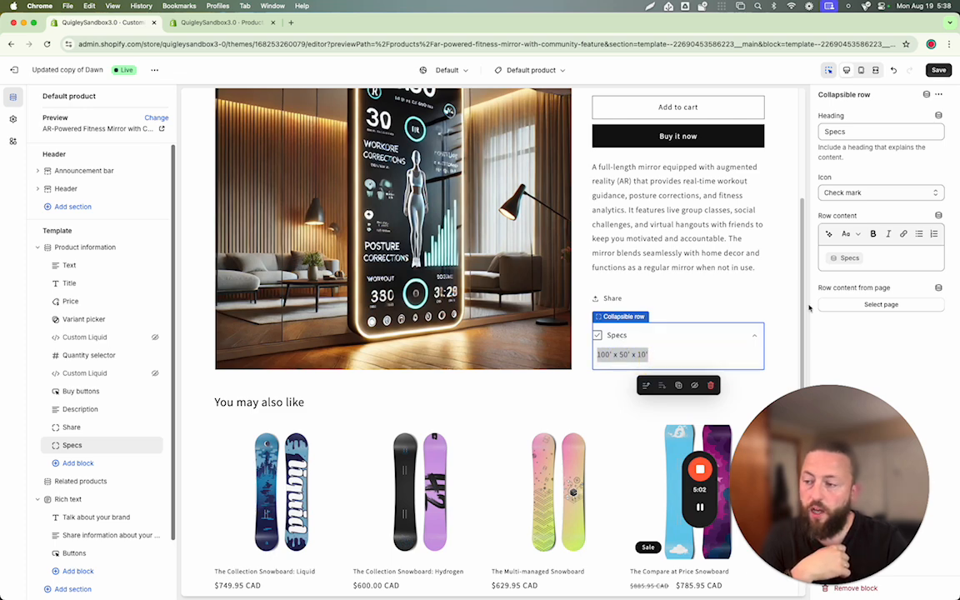
# - Insert the text "The Size of this product is" before the Specs metafield in the collapsible row's content
pyautogui.click(823, 259)
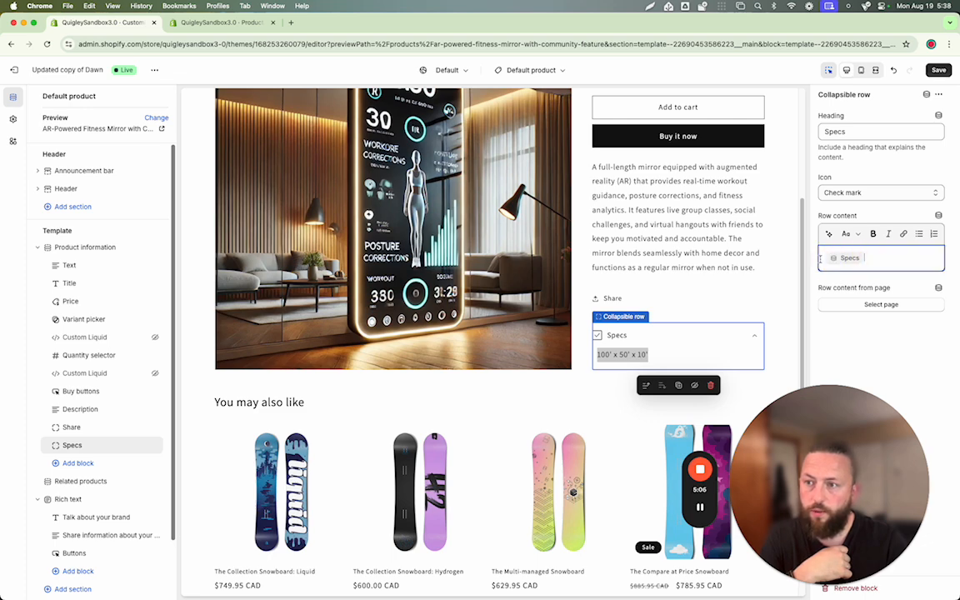
pyautogui.click(845, 259)
pyautogui.write('The Size of the')
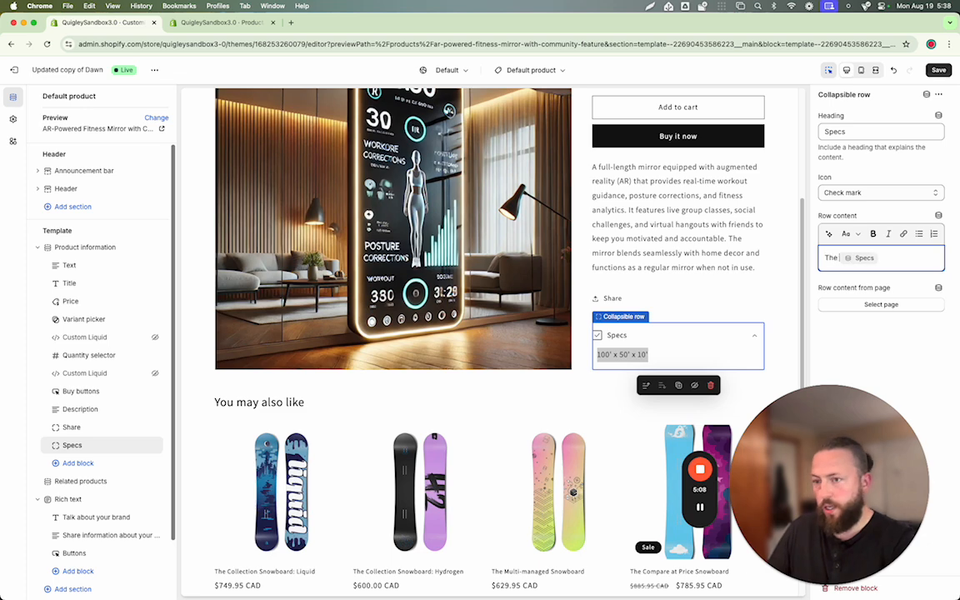
pyautogui.press('BackSpace')
pyautogui.press('BackSpace')
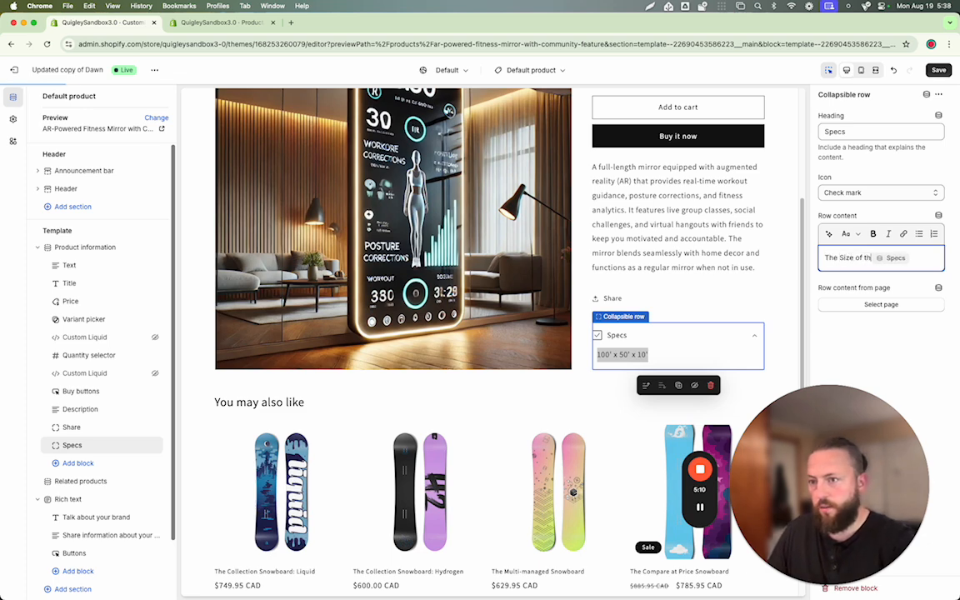
pyautogui.write('is product is')
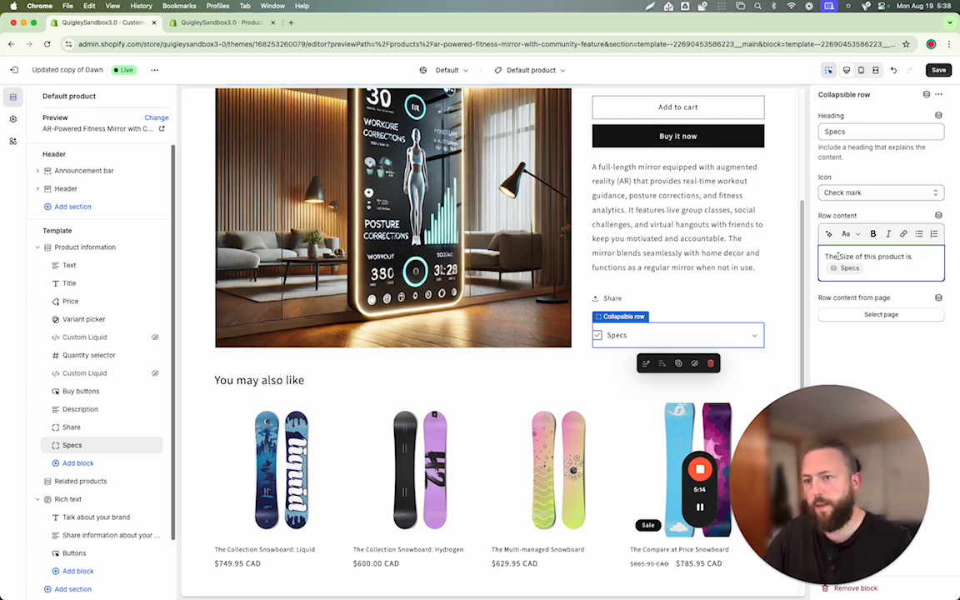
# - Add a space between "The Size of this product is" and the Specs metafield, and check the expanded Specs row in the preview
pyautogui.click(847, 343)
pyautogui.click(756, 332)
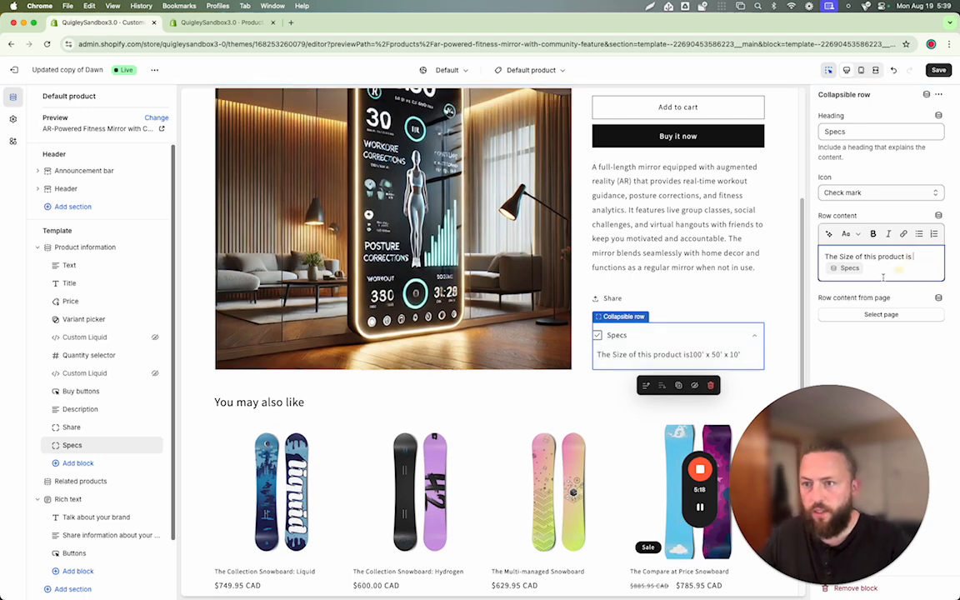
pyautogui.click(718, 335)
pyautogui.click(722, 338)
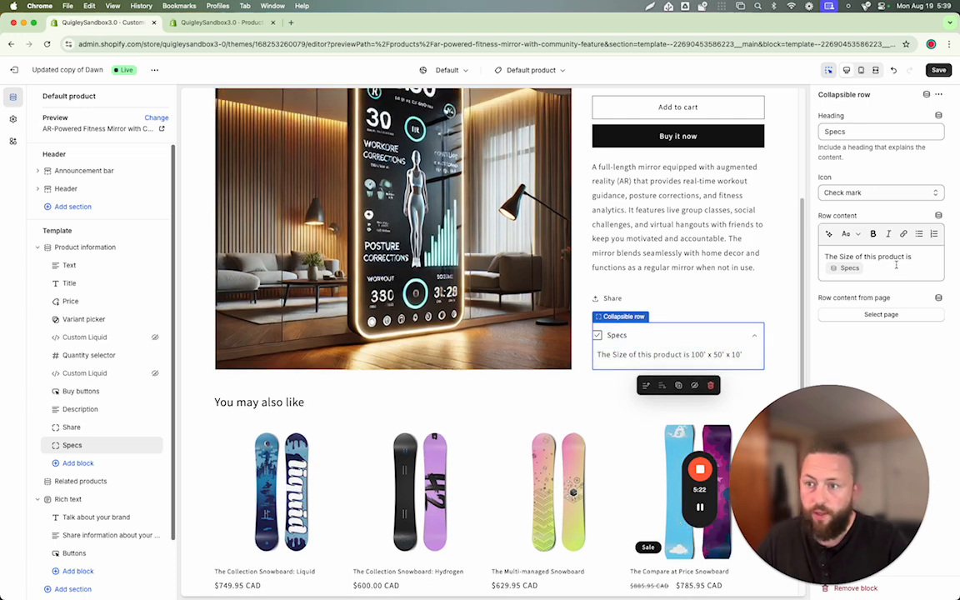
pyautogui.moveTo(920, 257); pyautogui.dragTo(821, 257)
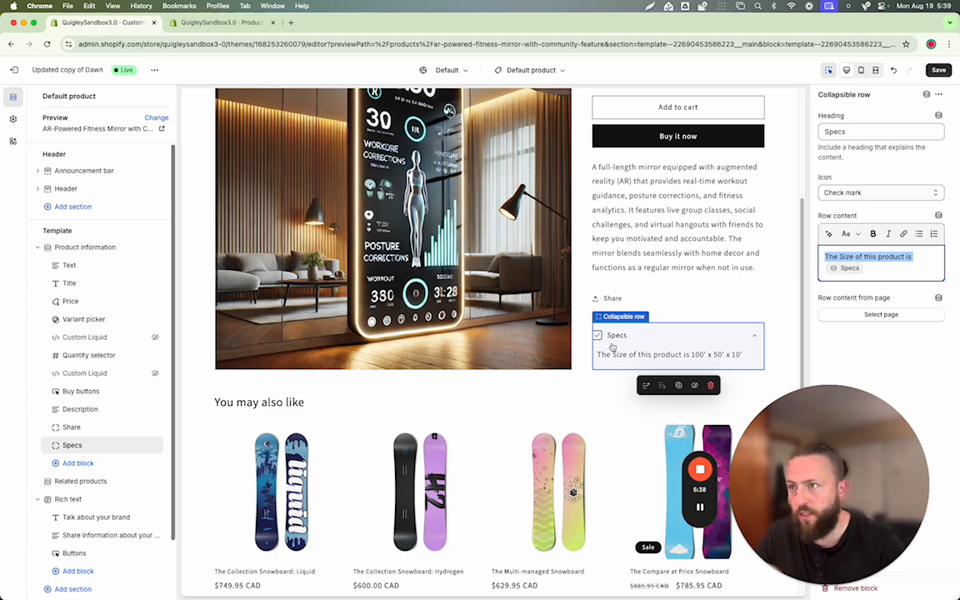
pyautogui.scroll(3, 614, 346)
pyautogui.scroll(-7, 619, 353)
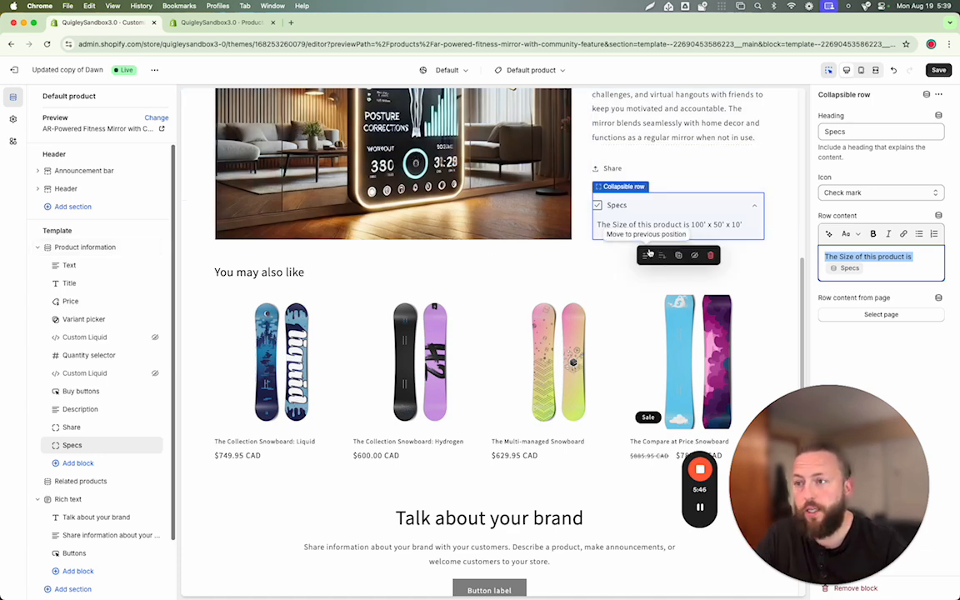
pyautogui.scroll(5, 654, 282)
pyautogui.scroll(2, 652, 284)
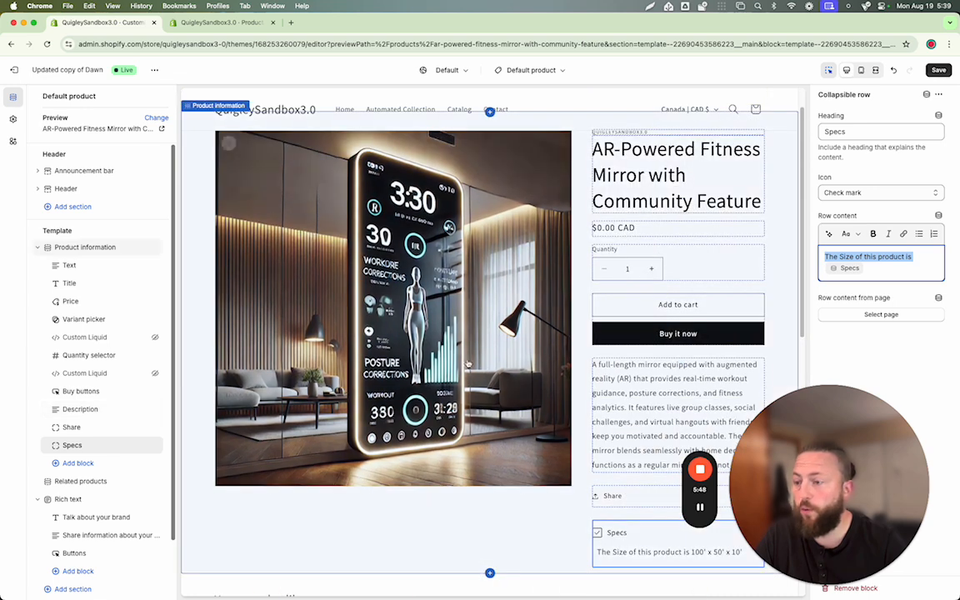
pyautogui.scroll(-3, 689, 407)
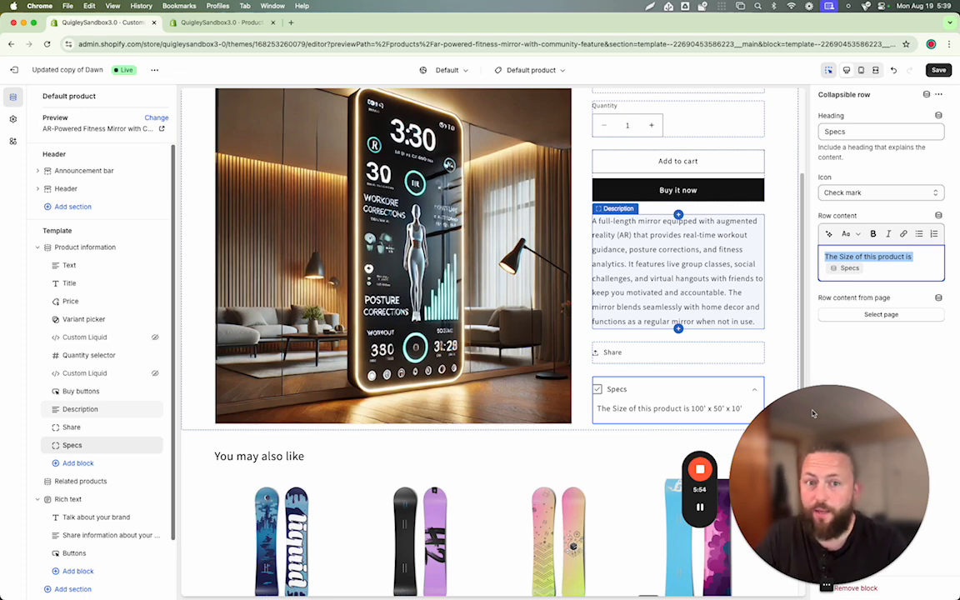
pyautogui.moveTo(696, 472)
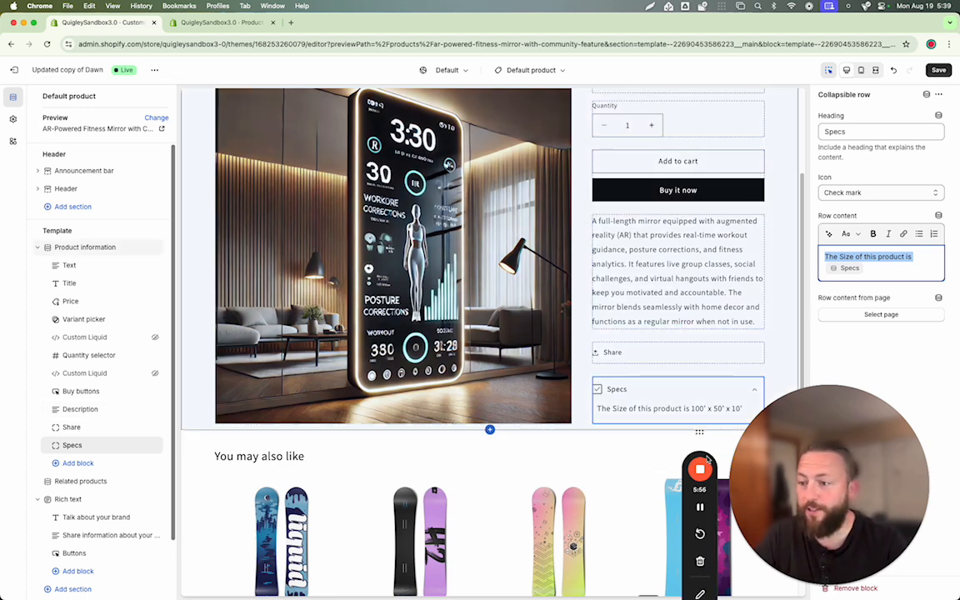